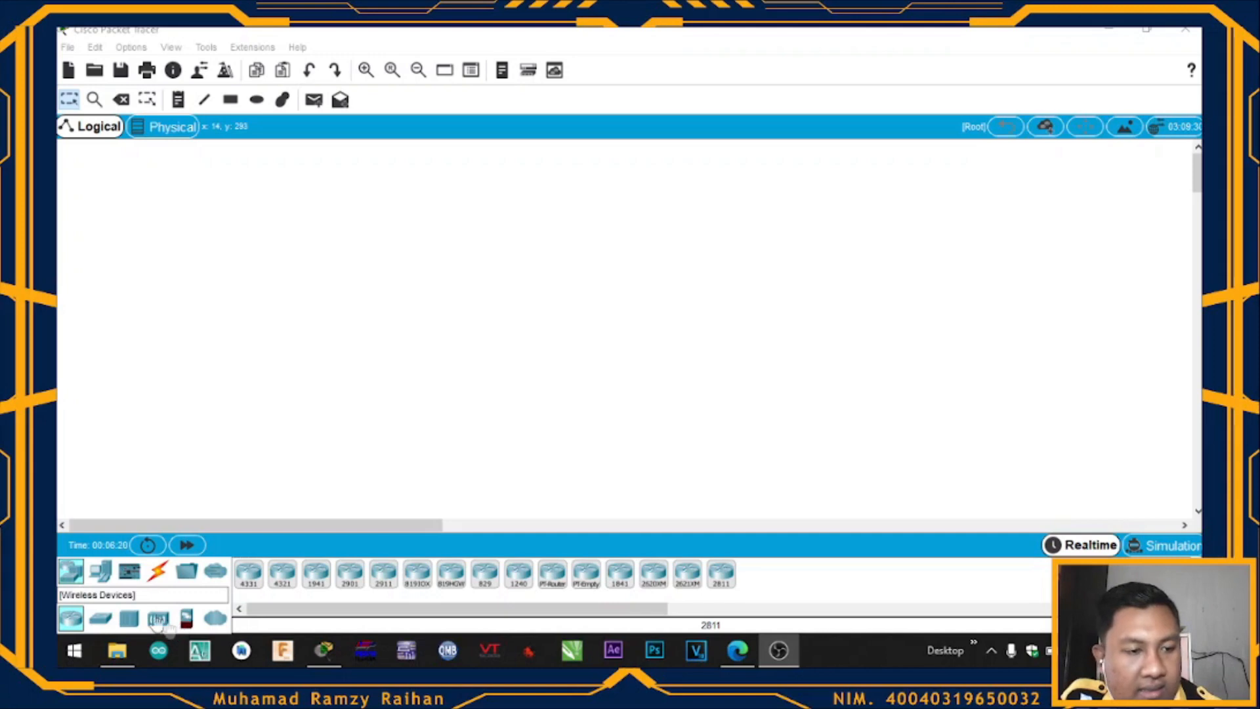
- Place an AccessPoint-PT in the logical workspace and a Switch-PT directly above it
{"action": "left_click", "coordinate": [151, 618]}
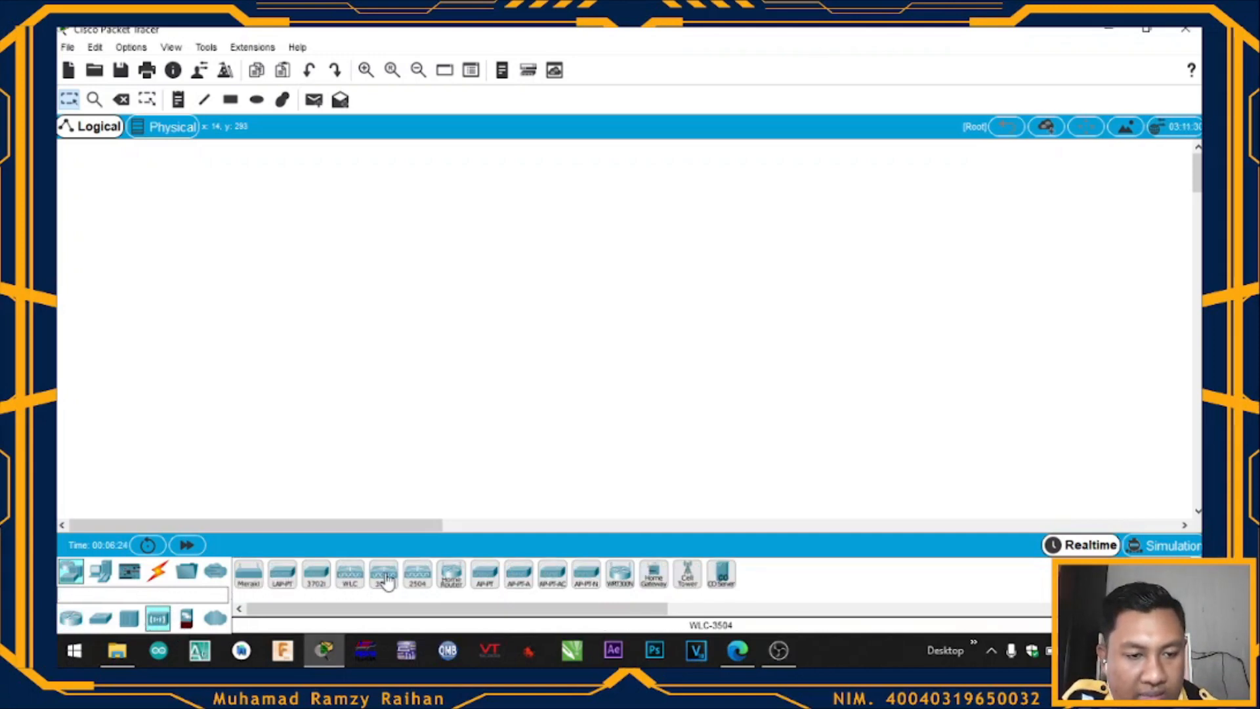
{"action": "left_click_drag", "start_coordinate": [483, 581], "coordinate": [340, 371]}
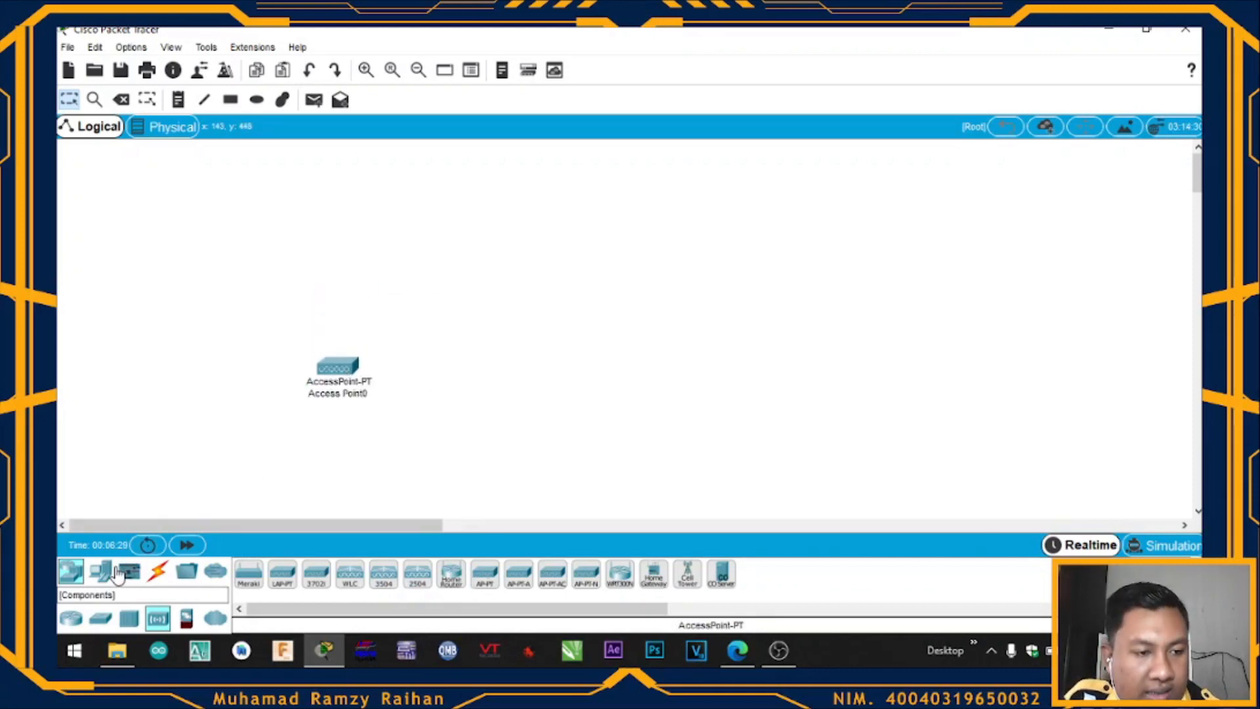
{"action": "left_click", "coordinate": [102, 621]}
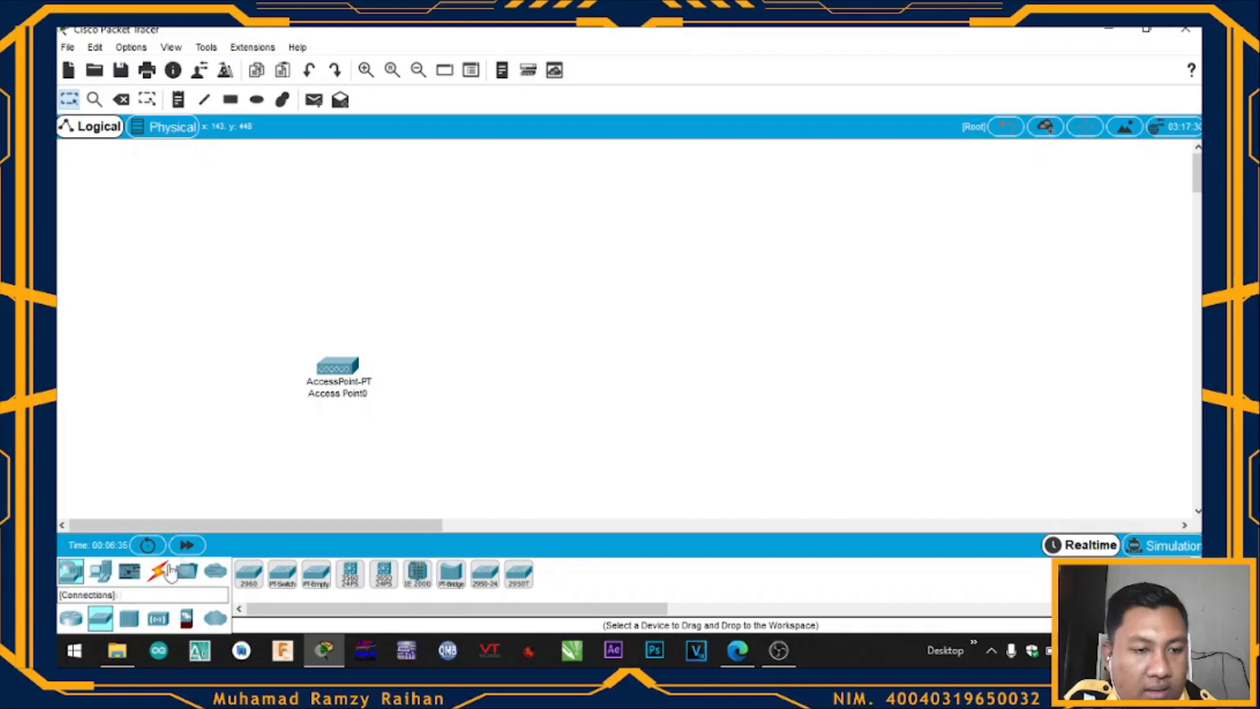
{"action": "left_click_drag", "start_coordinate": [282, 570], "coordinate": [337, 290]}
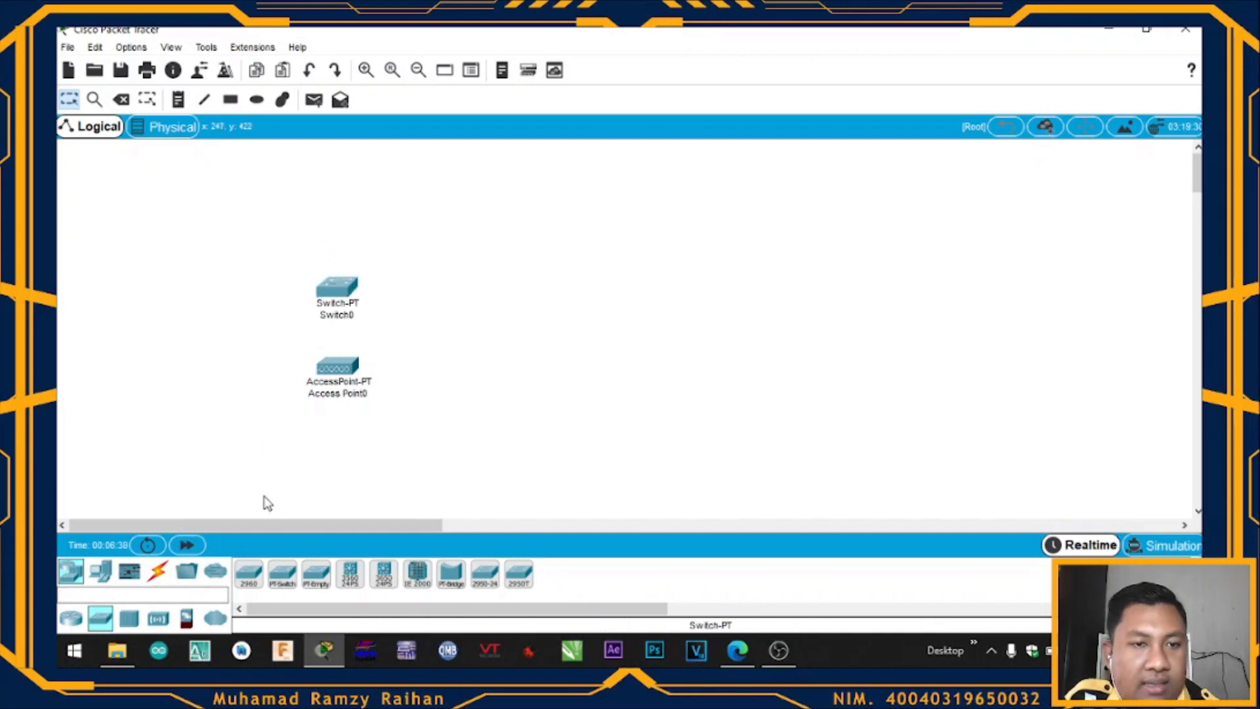
- Place three PC-PT devices around the switch and access point: one lower left, one upper left and one upper right
{"action": "left_click", "coordinate": [101, 576]}
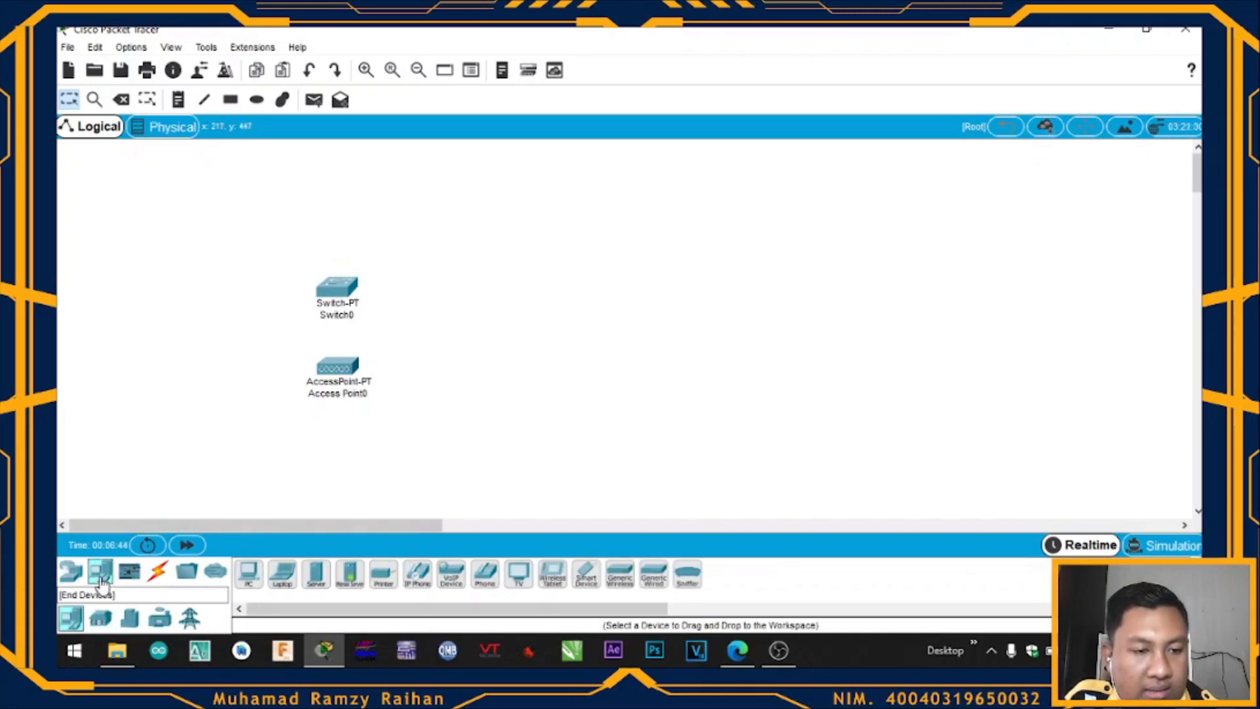
{"action": "left_click", "coordinate": [247, 575]}
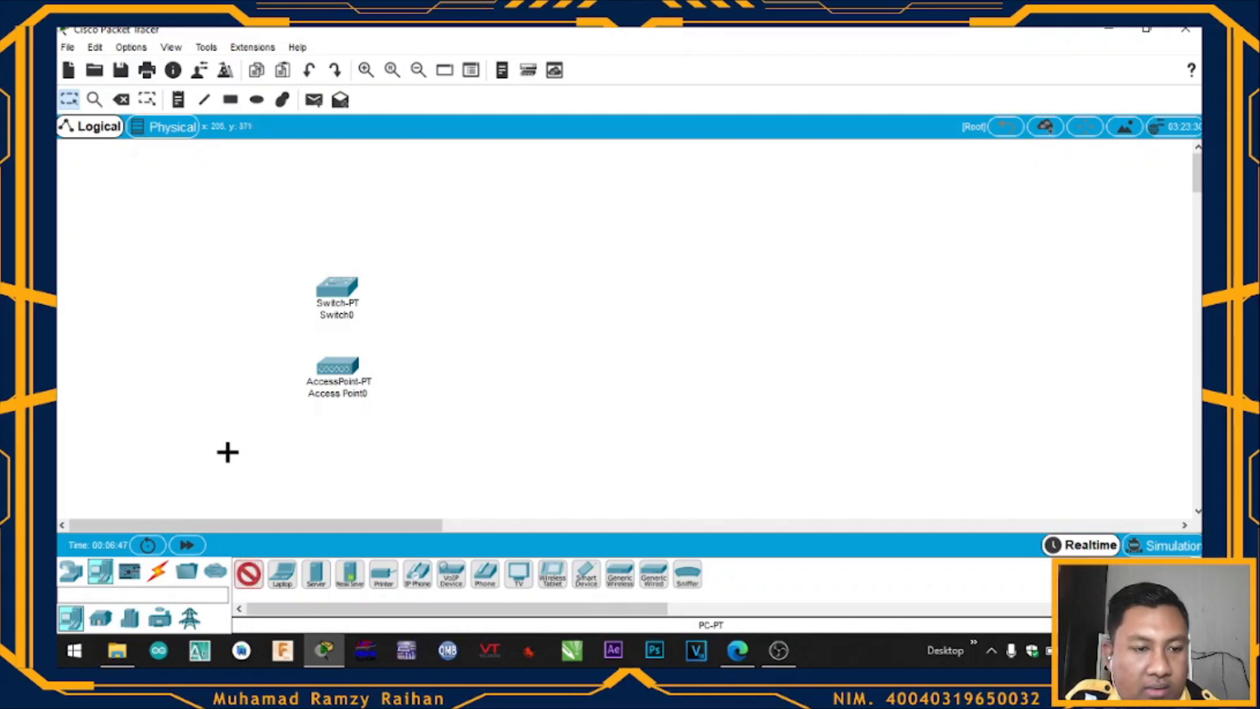
{"action": "left_click", "coordinate": [227, 453]}
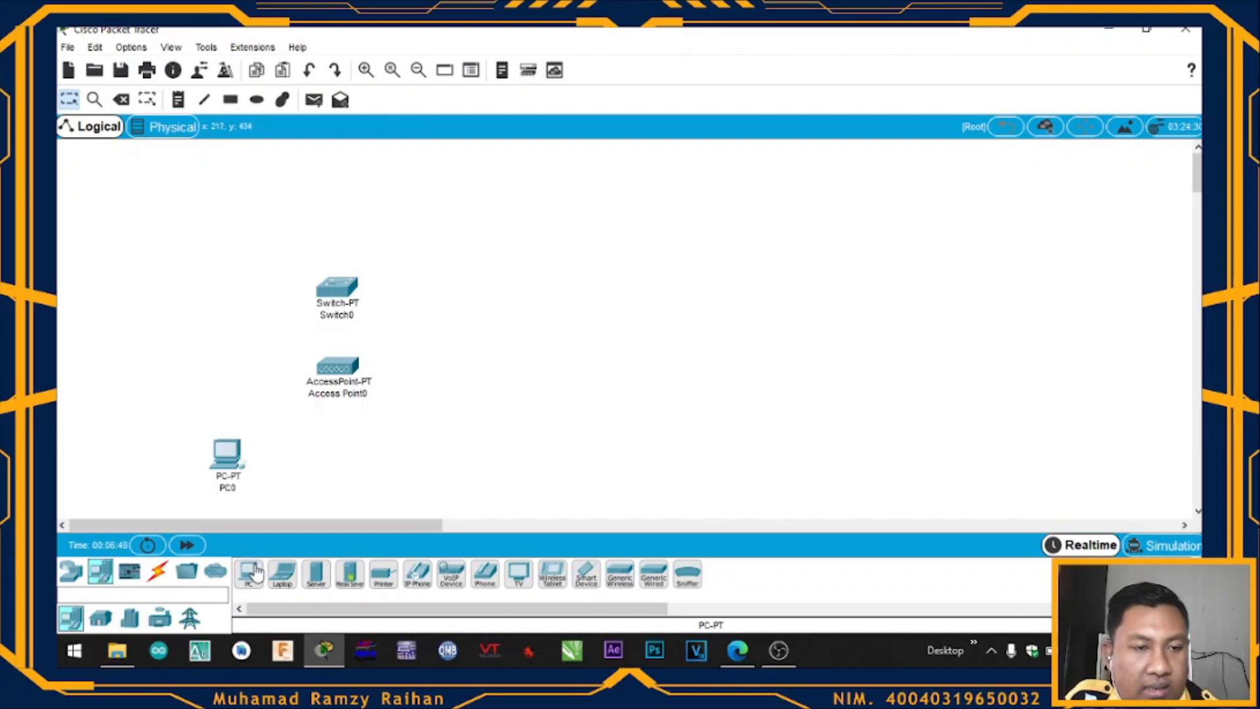
{"action": "left_click", "coordinate": [216, 210]}
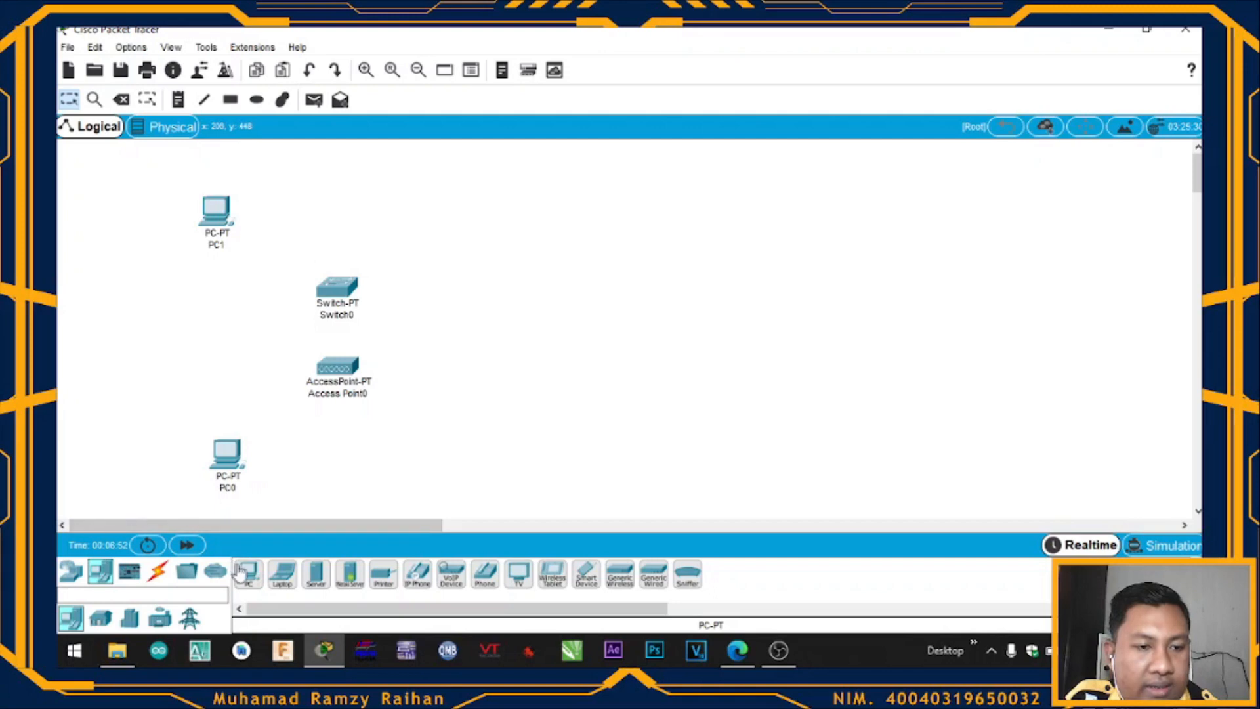
{"action": "left_click", "coordinate": [455, 215]}
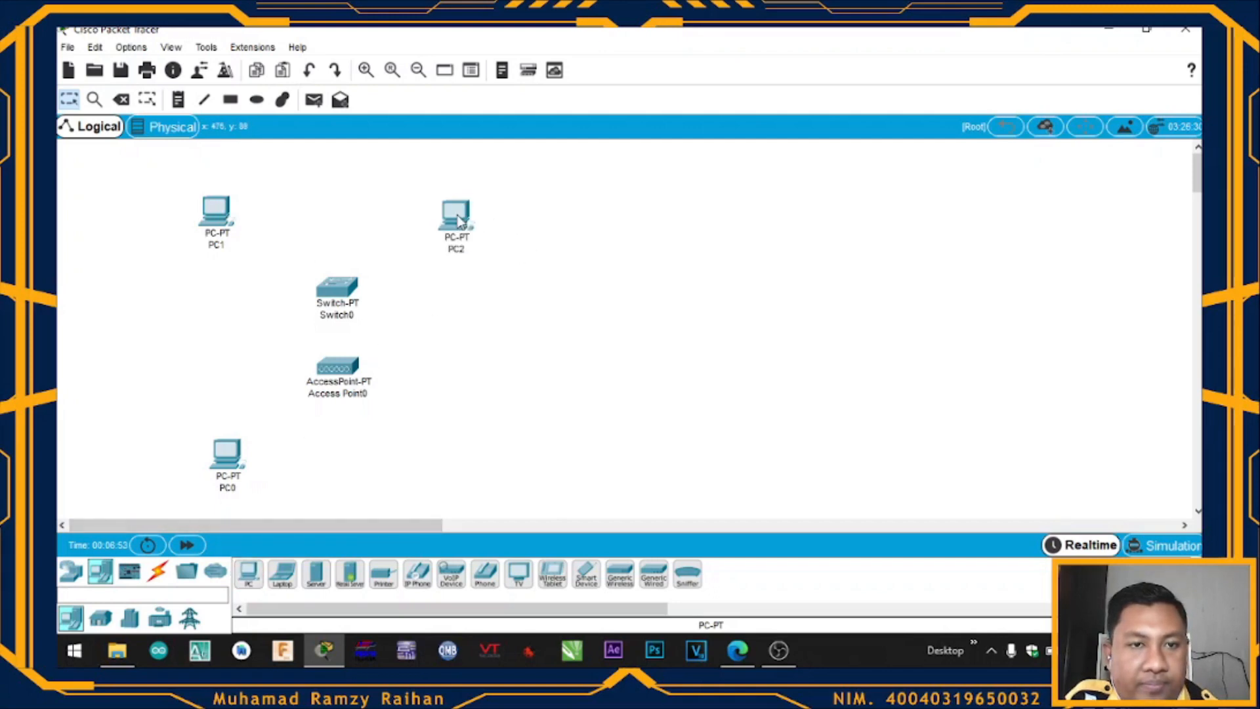
- Place a Laptop-PT to the lower right of the access point and adjust its position slightly
{"action": "left_click", "coordinate": [282, 573]}
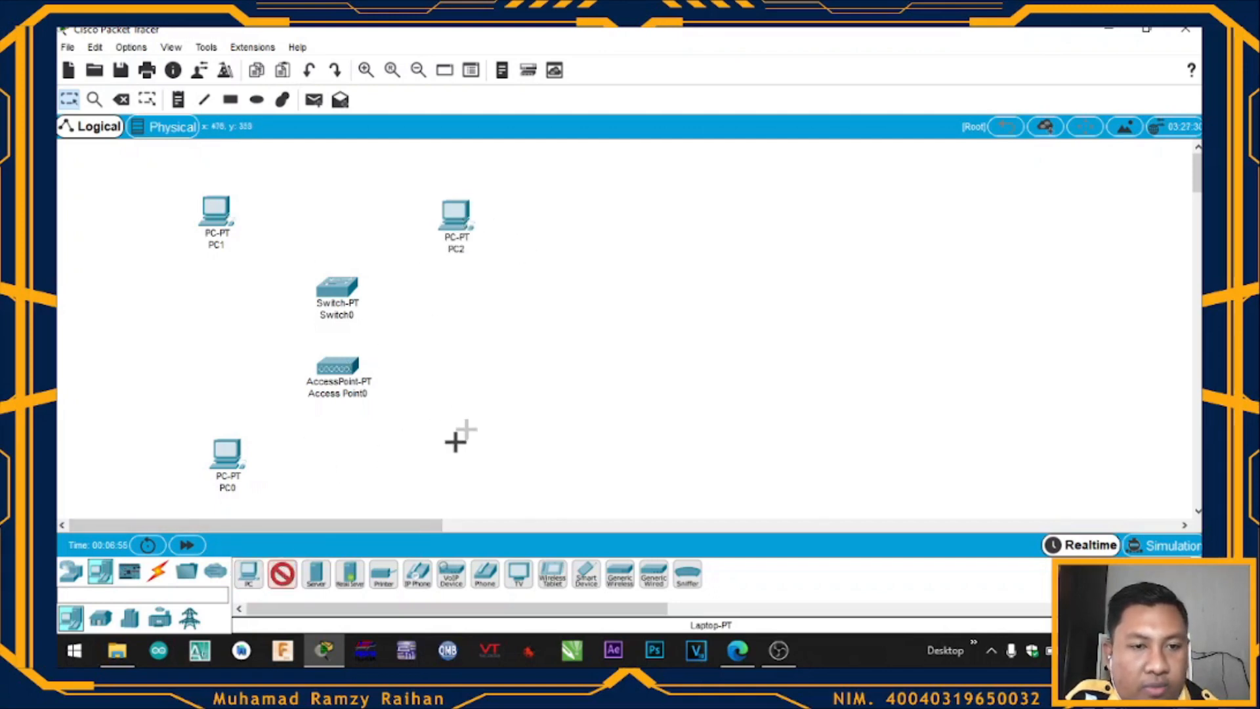
{"action": "left_click", "coordinate": [443, 462]}
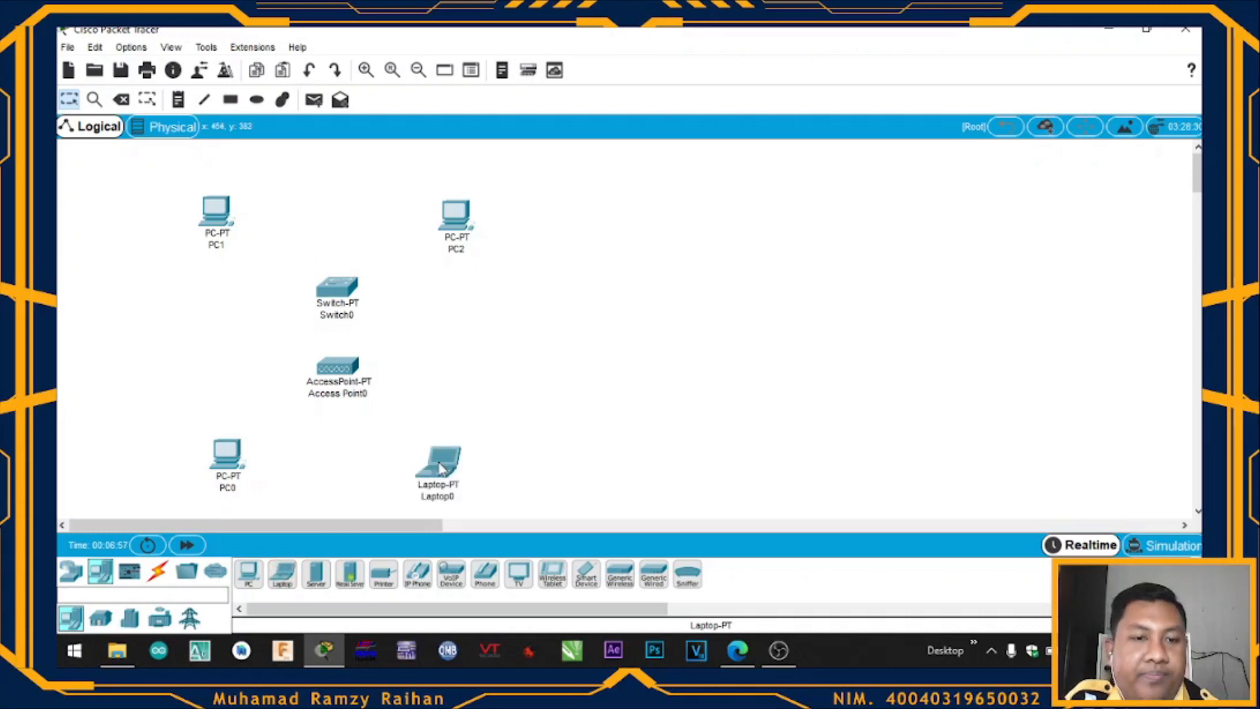
{"action": "left_click_drag", "start_coordinate": [439, 467], "coordinate": [432, 457]}
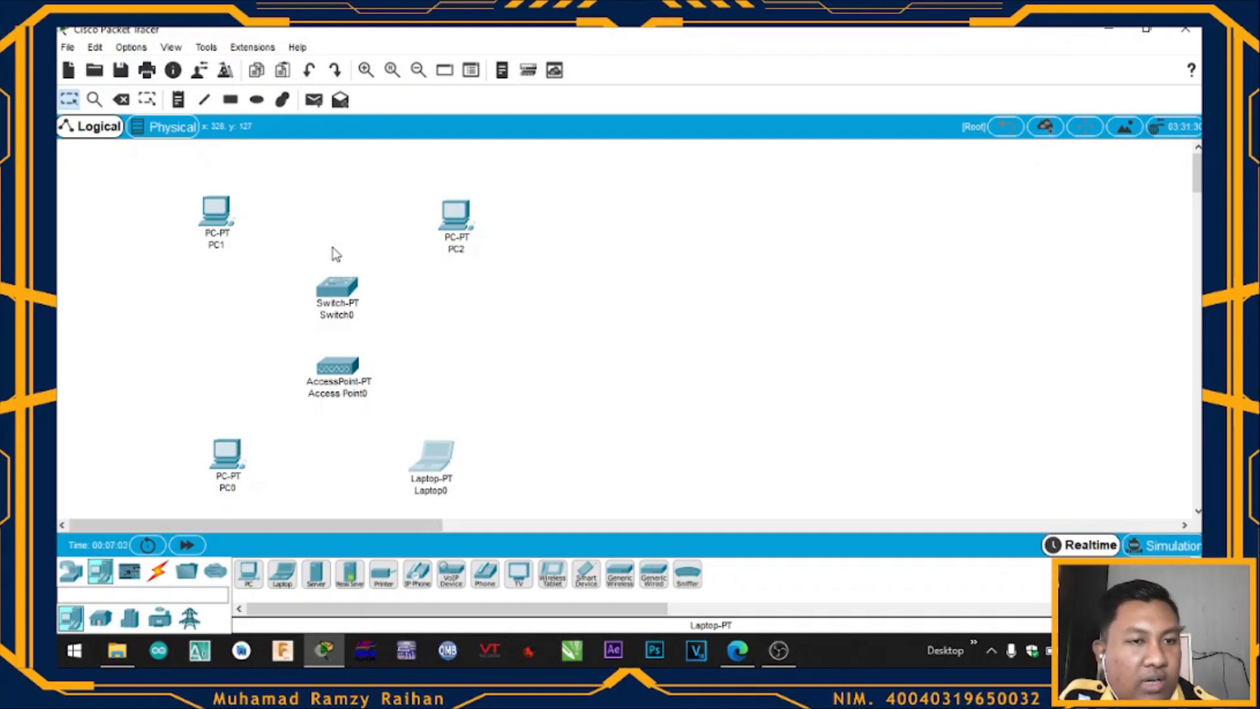
- Connect PC1 and PC2 to Switch0 using the automatically chosen connection type
{"action": "left_click", "coordinate": [155, 580]}
{"action": "left_click", "coordinate": [249, 573]}
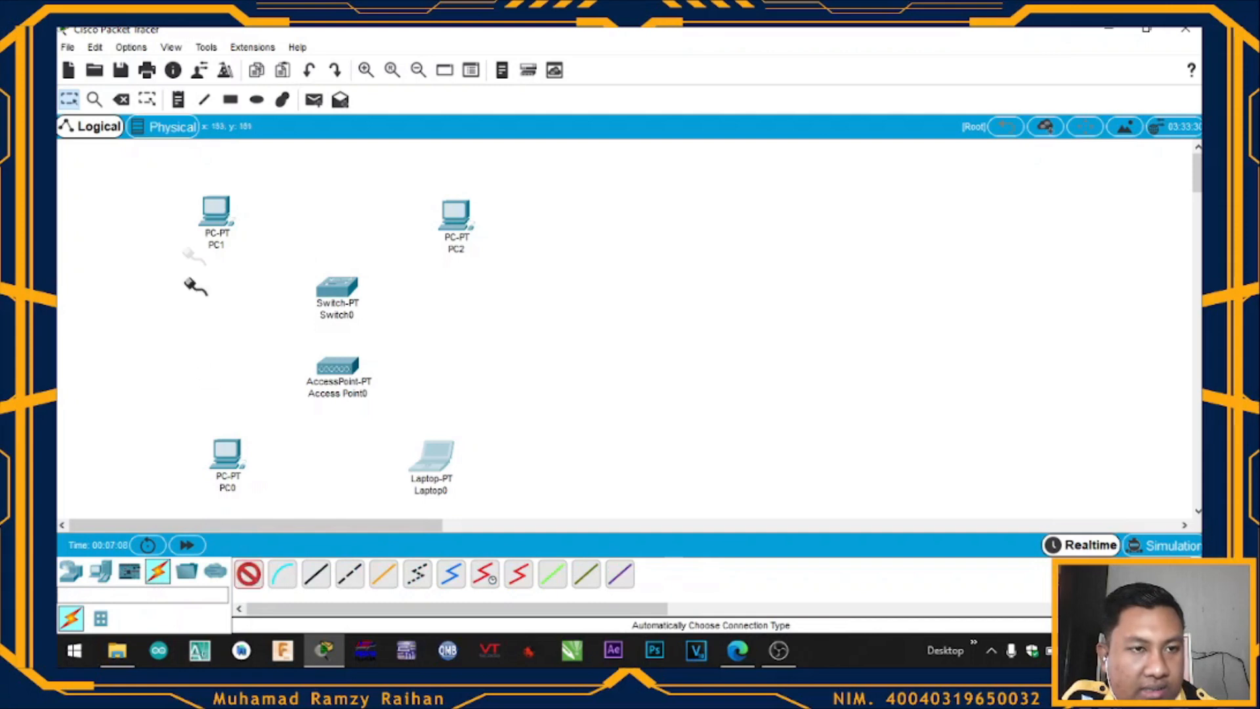
{"action": "left_click", "coordinate": [214, 197]}
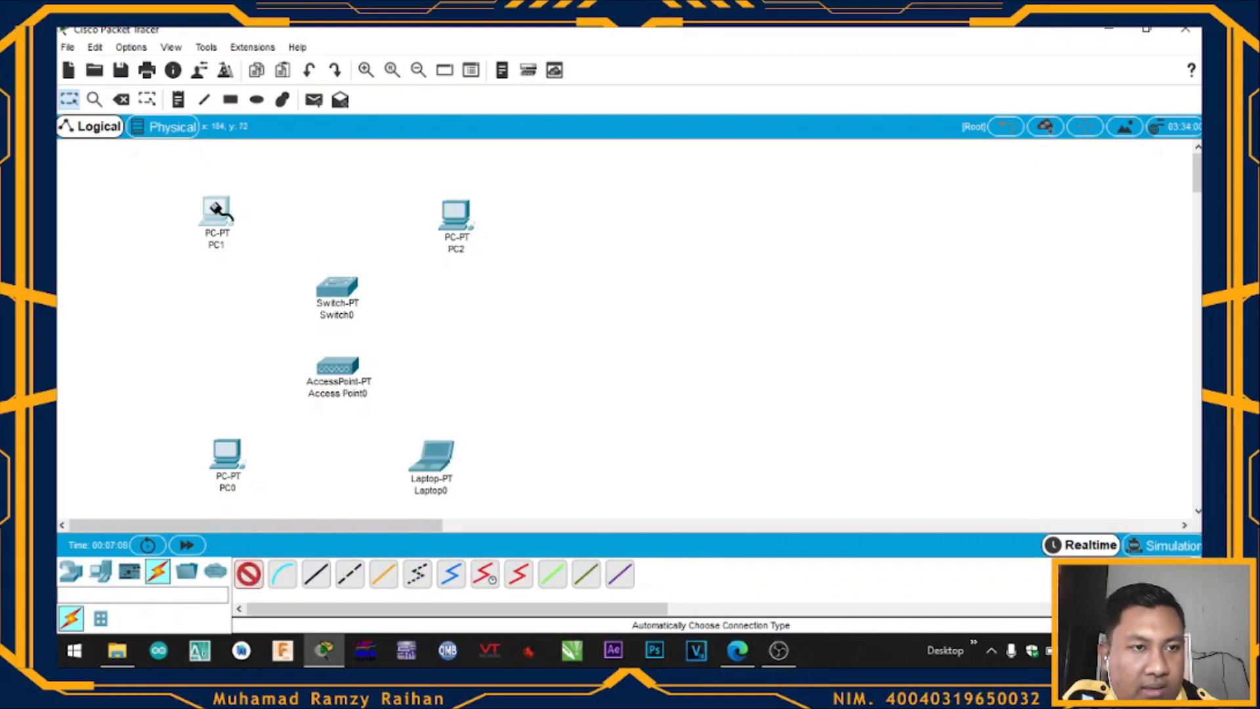
{"action": "left_click", "coordinate": [337, 289]}
{"action": "left_click", "coordinate": [250, 573]}
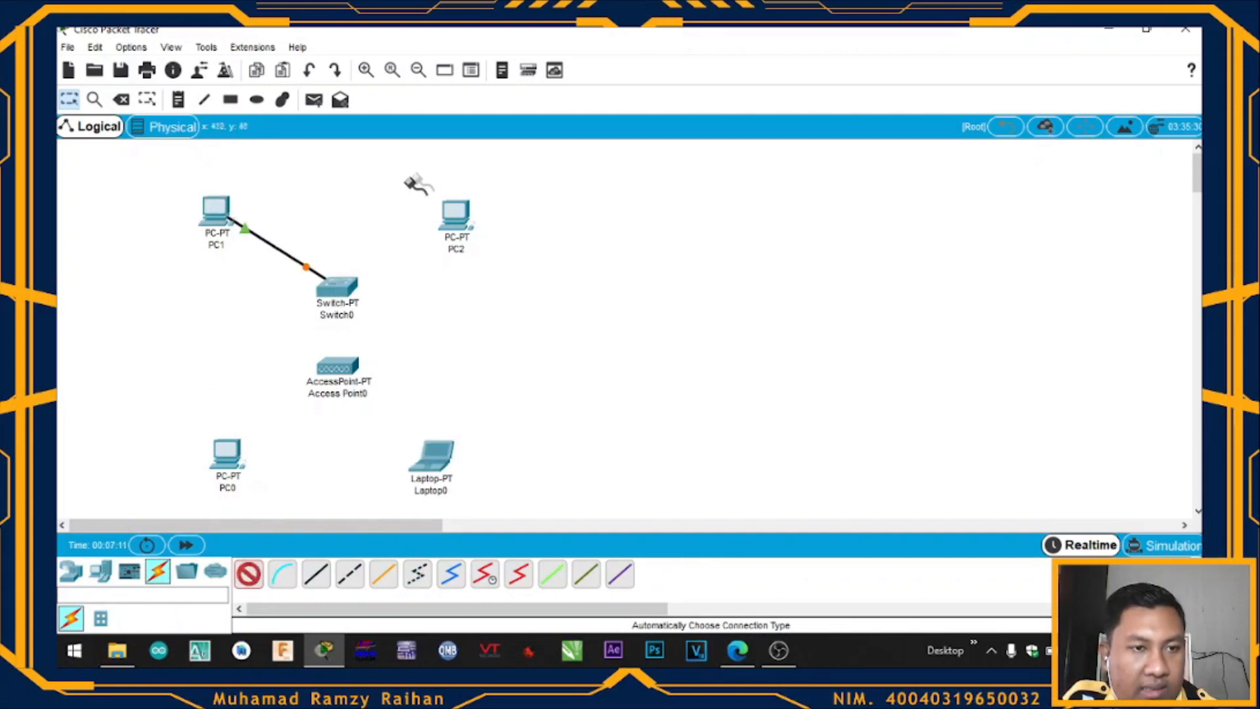
{"action": "left_click", "coordinate": [463, 198]}
{"action": "left_click", "coordinate": [345, 289]}
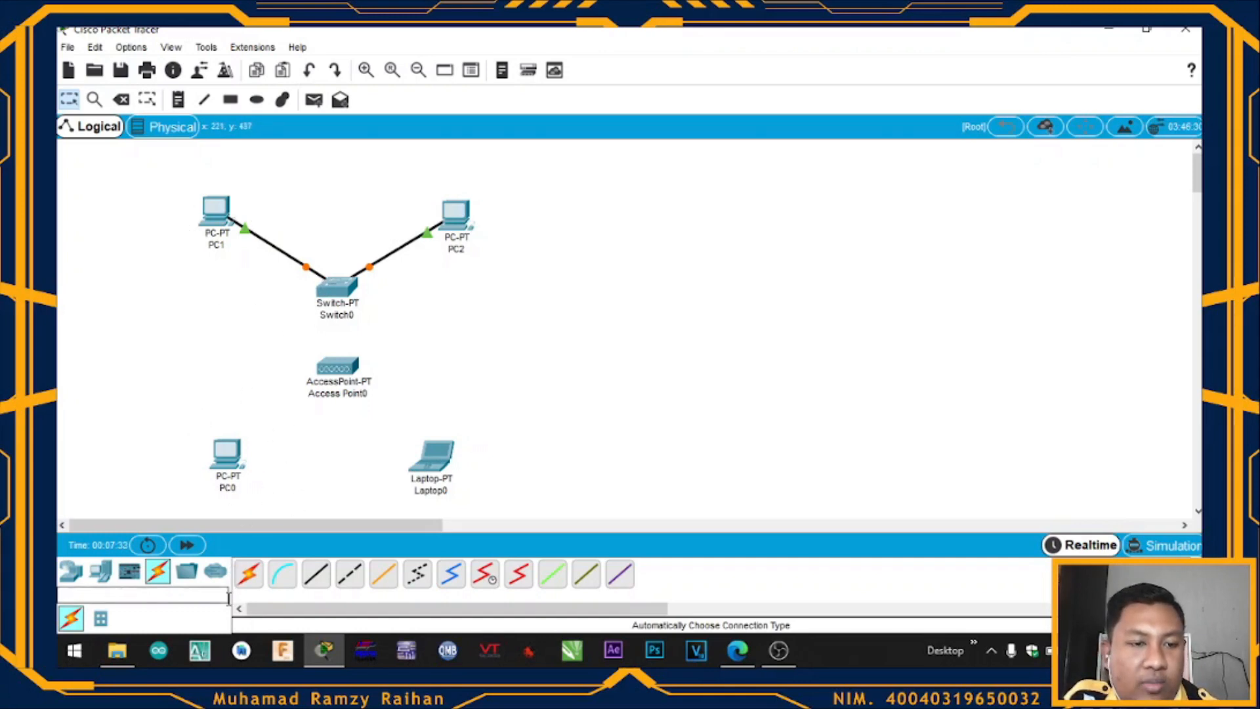
- Connect Switch0 to Access Point0 using the automatically chosen connection type
{"action": "left_click", "coordinate": [245, 583]}
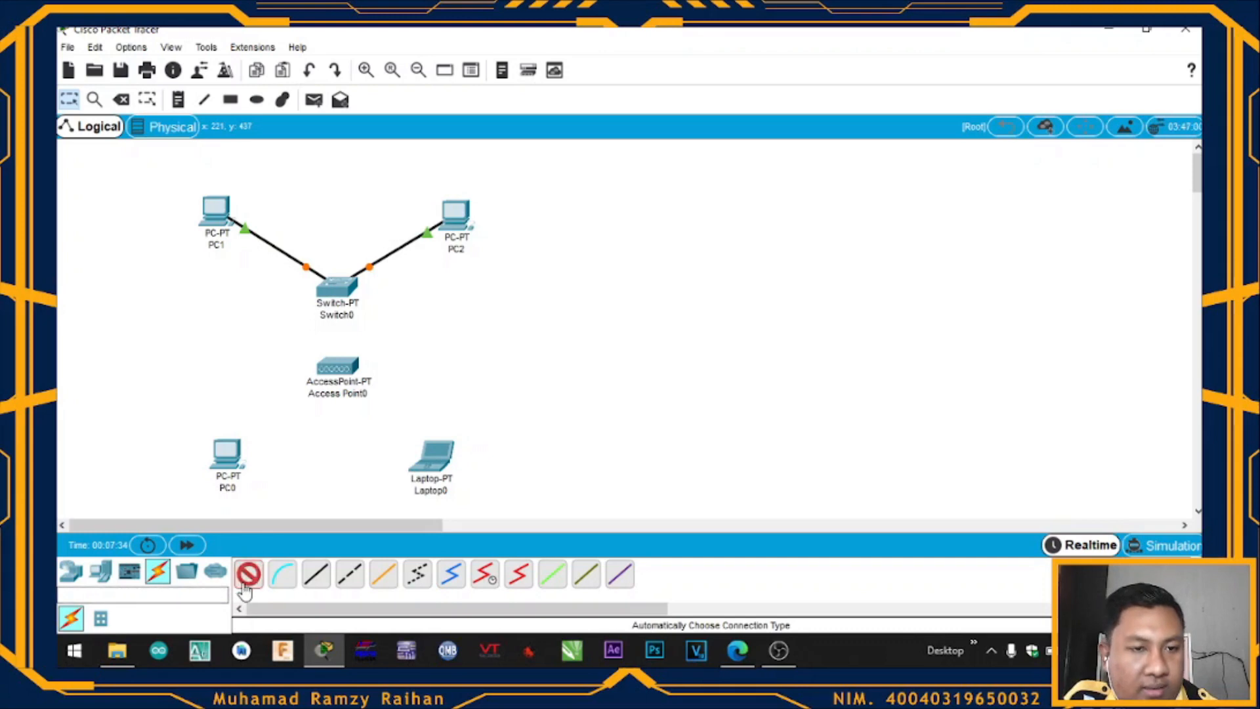
{"action": "left_click", "coordinate": [332, 298]}
{"action": "left_click", "coordinate": [341, 365]}
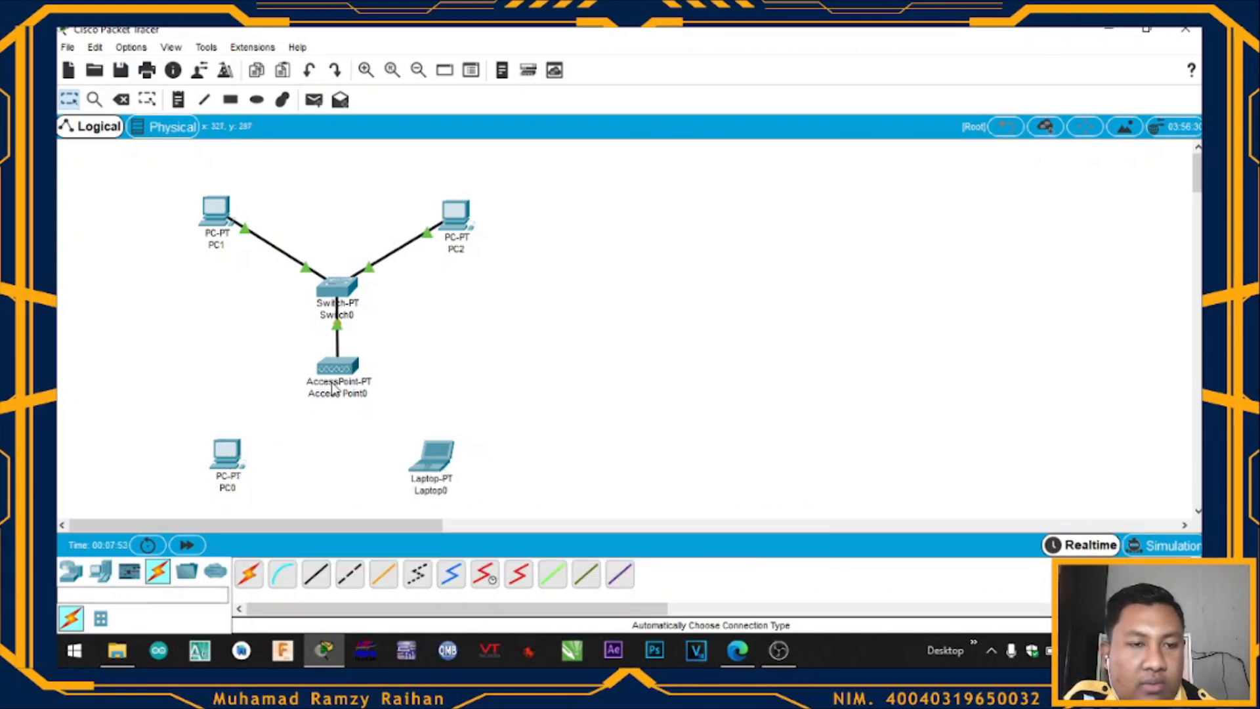
- In Access Point0's Port 1 configuration, set the SSID to Wifi4 and the coverage range to 140,01 meters
{"action": "mouse_move", "coordinate": [337, 387]}
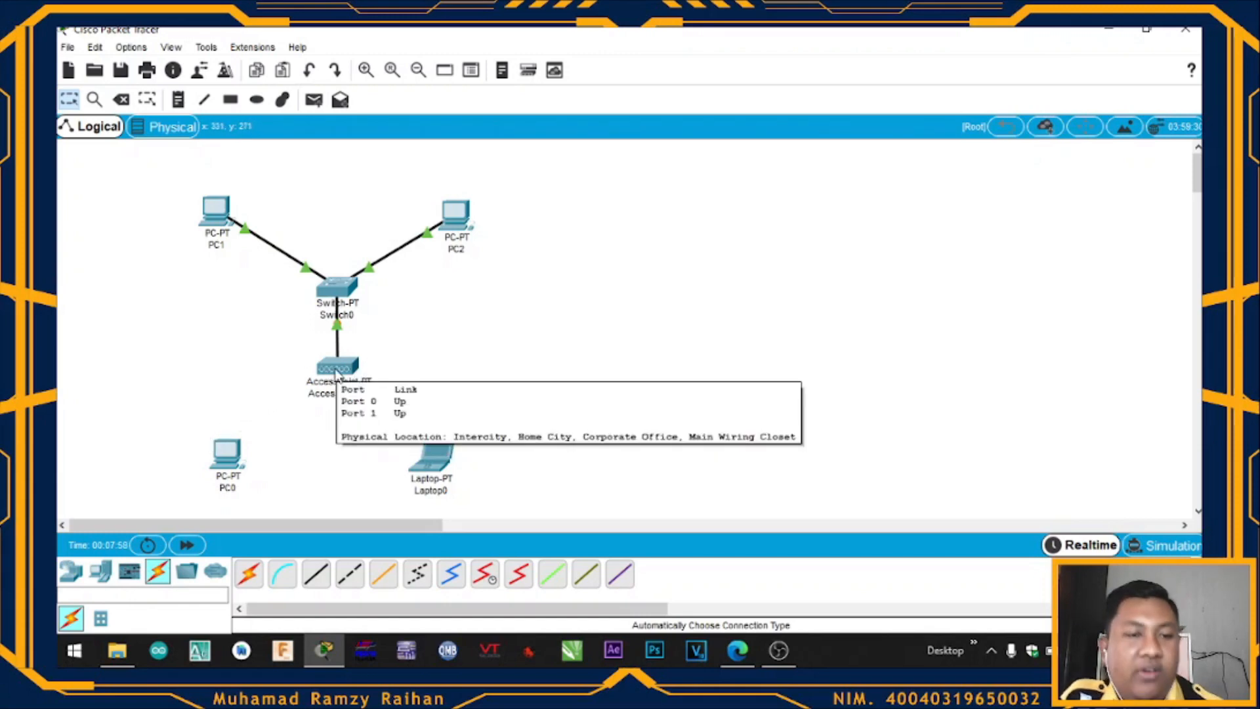
{"action": "left_click", "coordinate": [352, 372]}
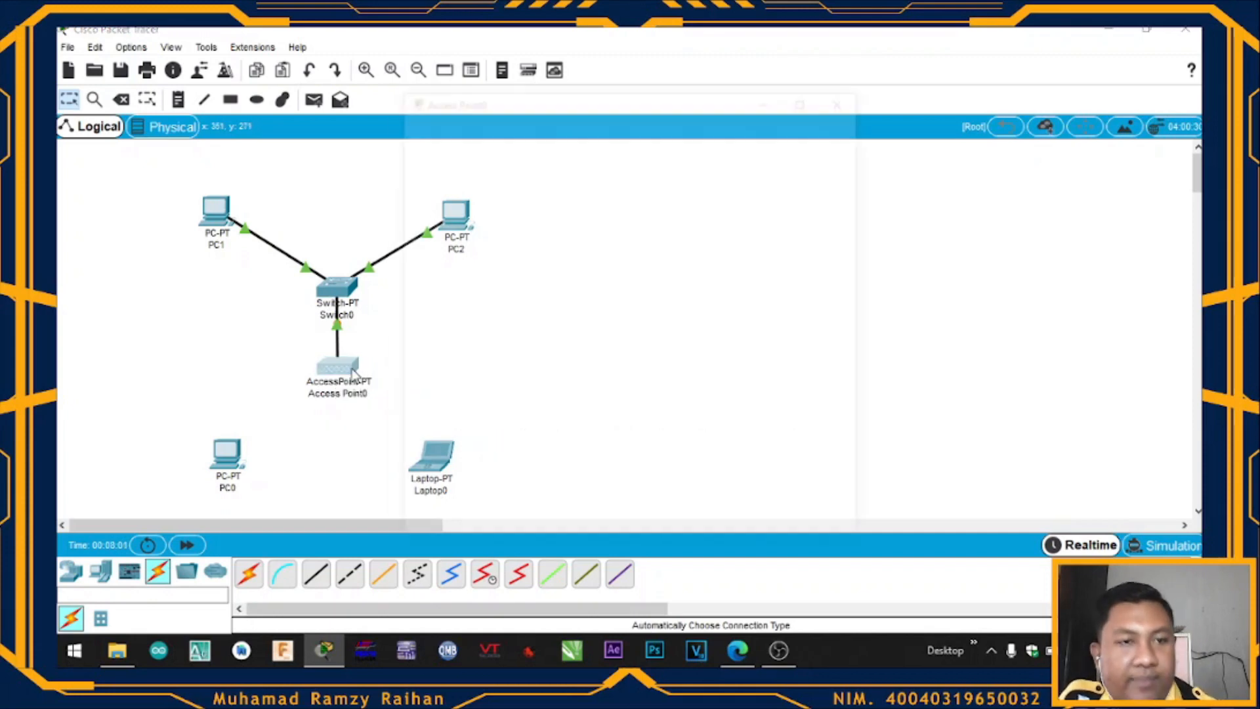
{"action": "left_click", "coordinate": [488, 126]}
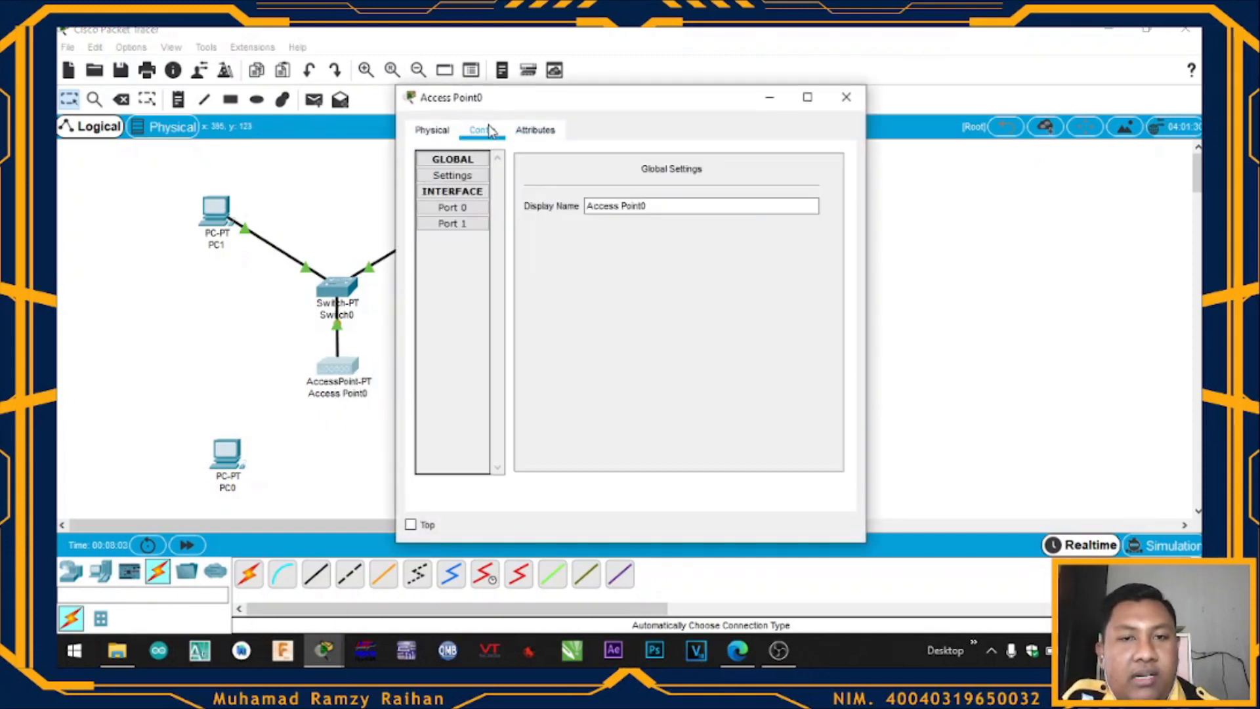
{"action": "left_click", "coordinate": [468, 225]}
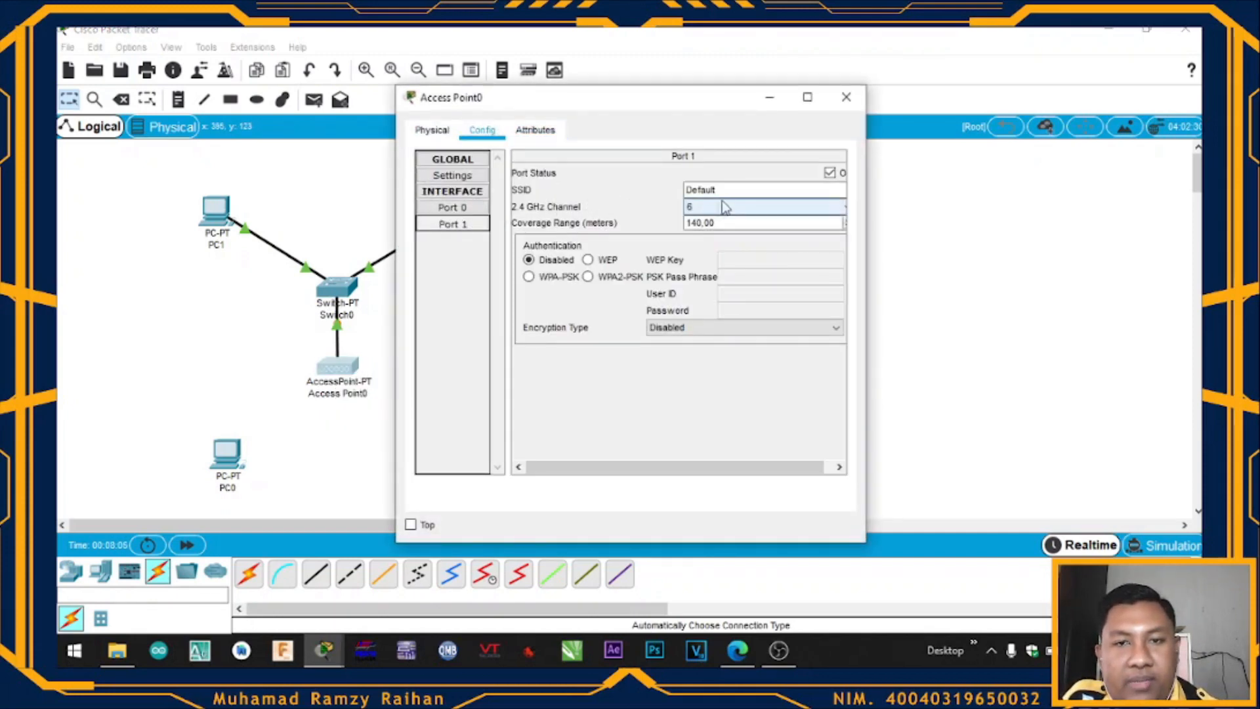
{"action": "left_click_drag", "start_coordinate": [730, 196], "coordinate": [681, 202]}
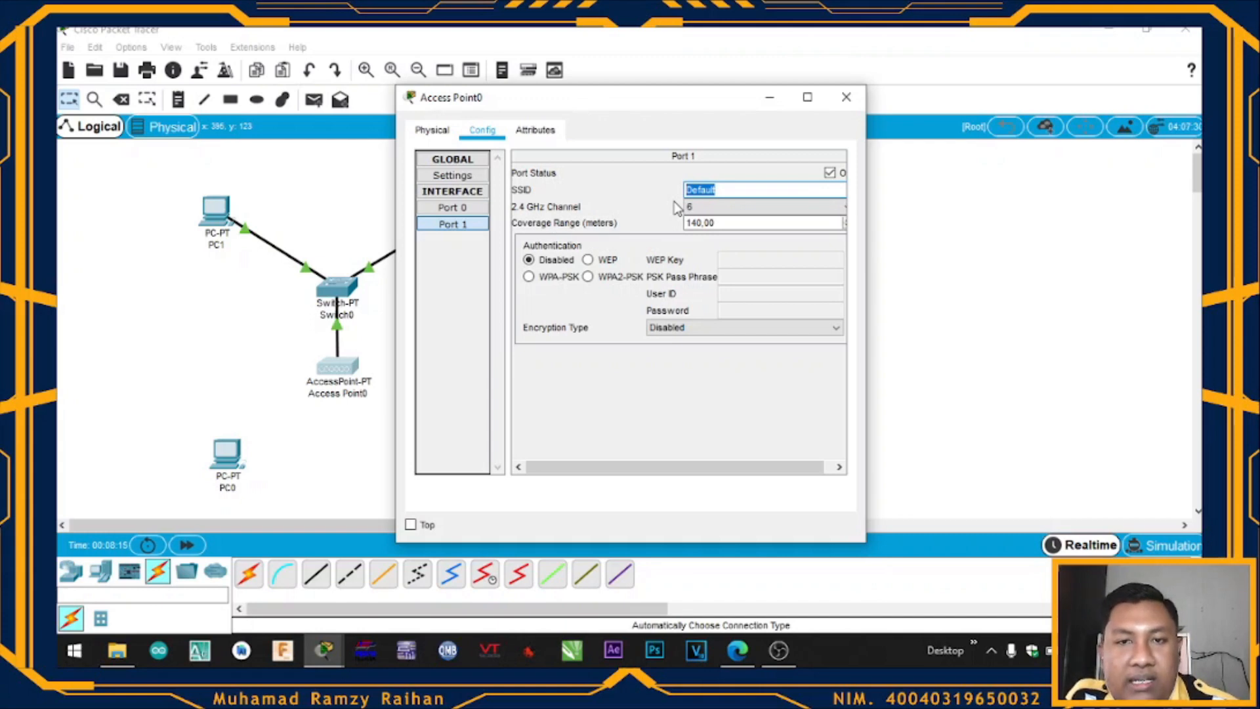
{"action": "type", "text": "Wifi4"}
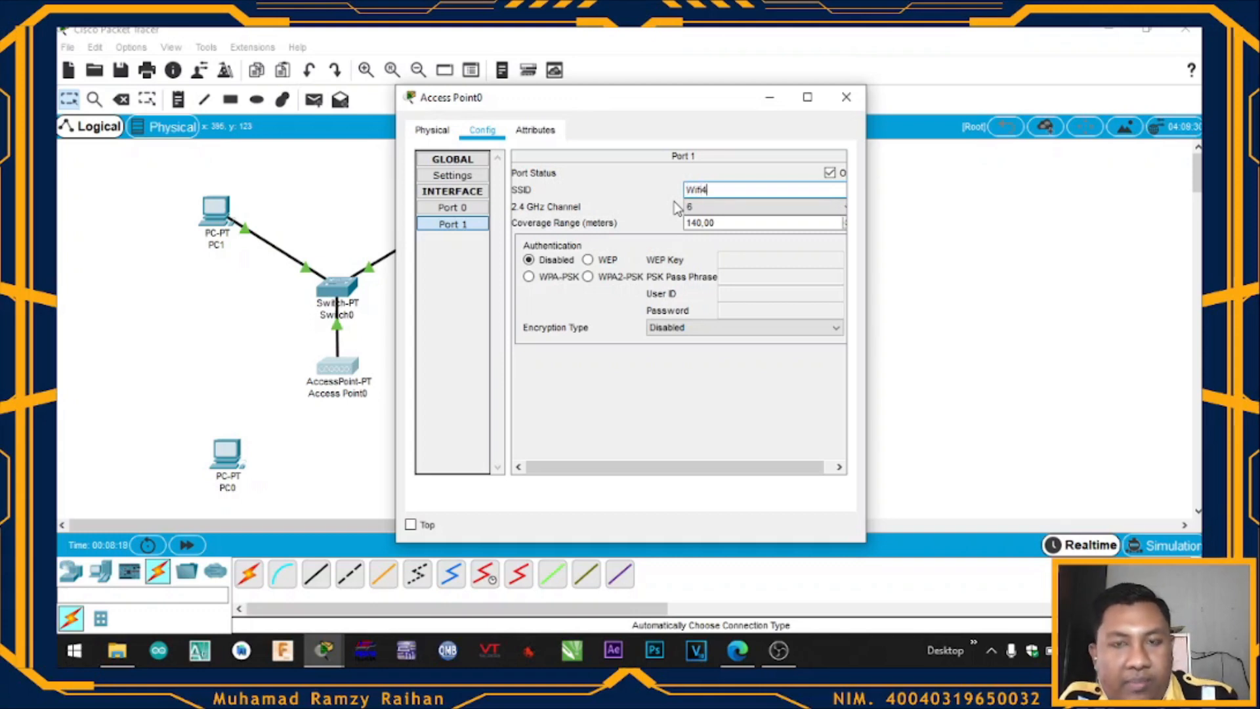
{"action": "left_click", "coordinate": [724, 222]}
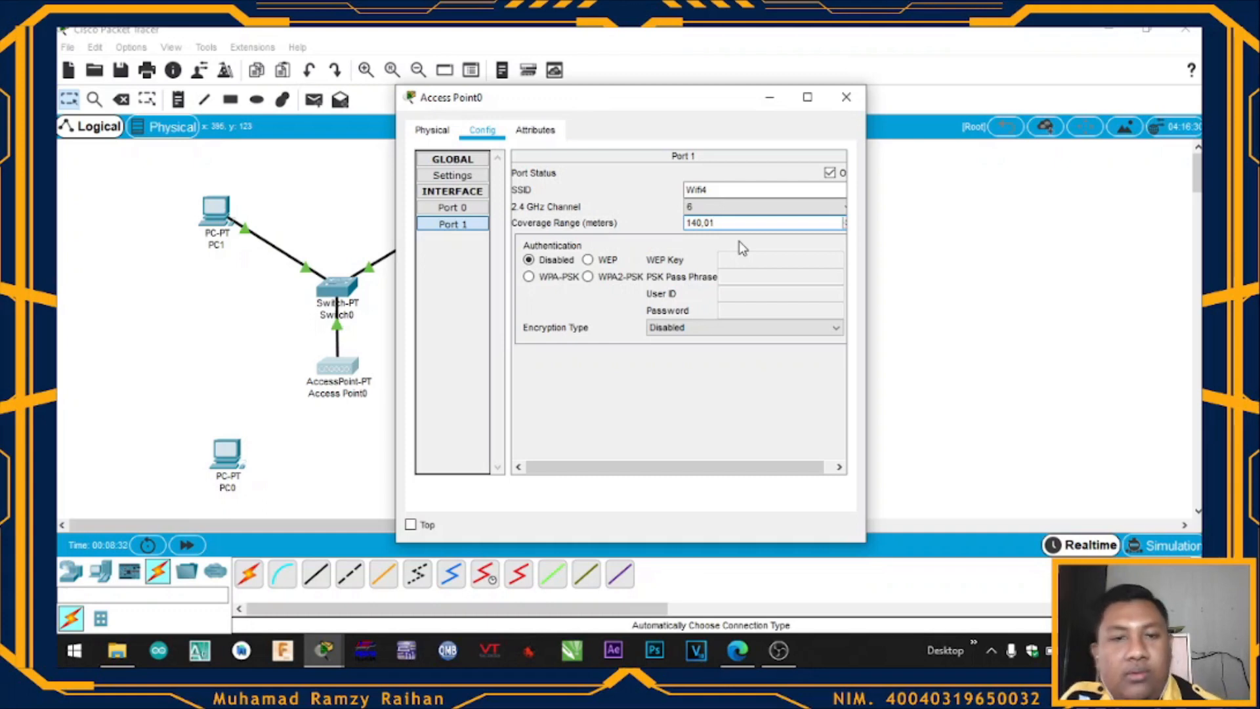
- Set Port 1's authentication to WPA2-PSK, enter the PSK pass phrase, and close the access point's settings
{"action": "left_click", "coordinate": [624, 278]}
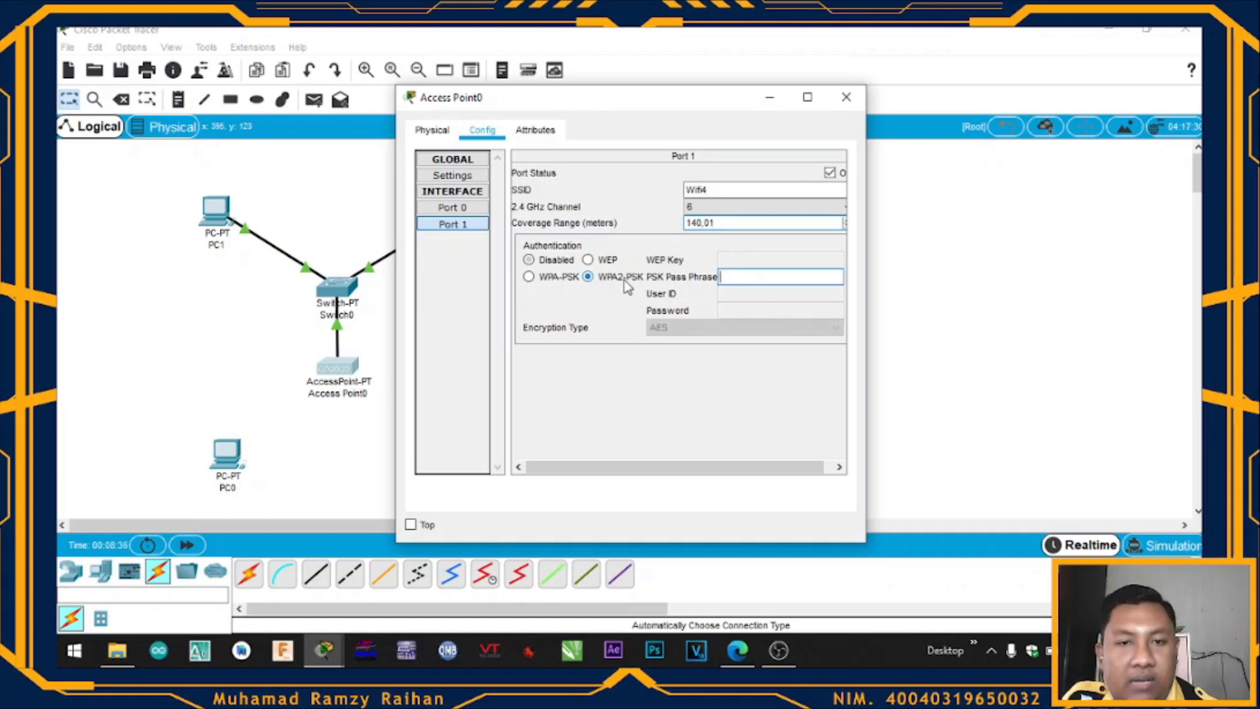
{"action": "left_click", "coordinate": [727, 274]}
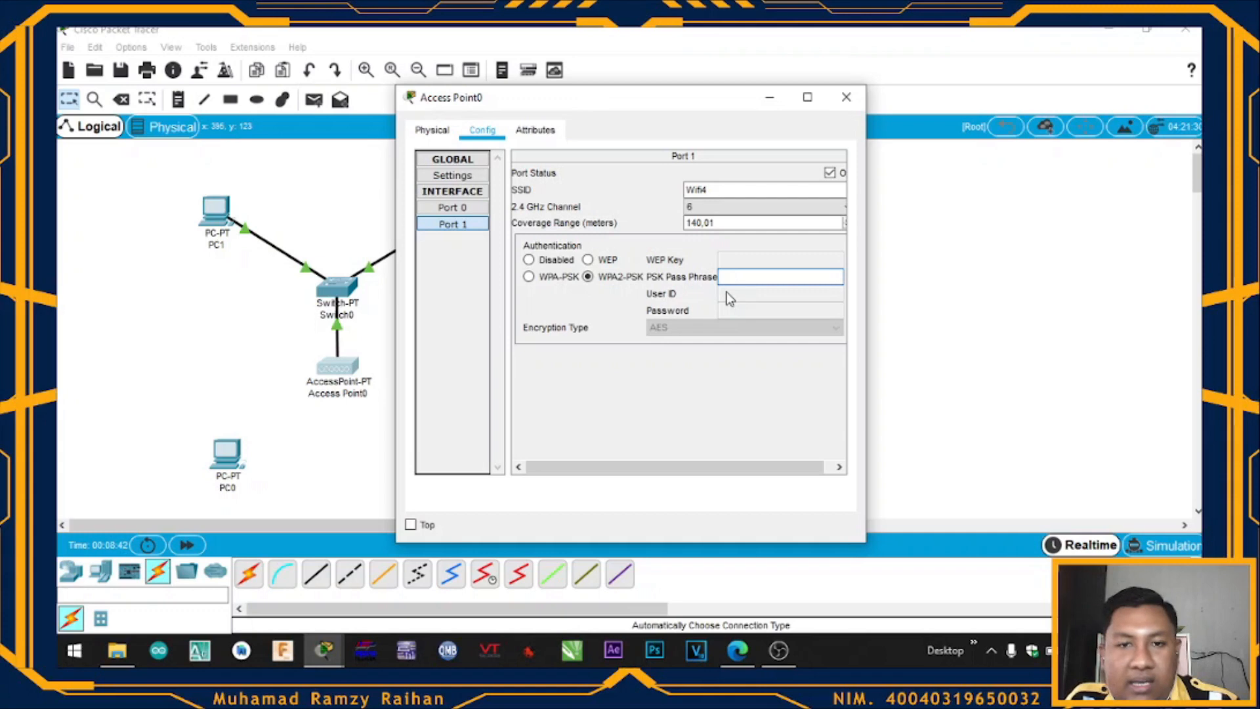
{"action": "type", "text": "jaringan"}
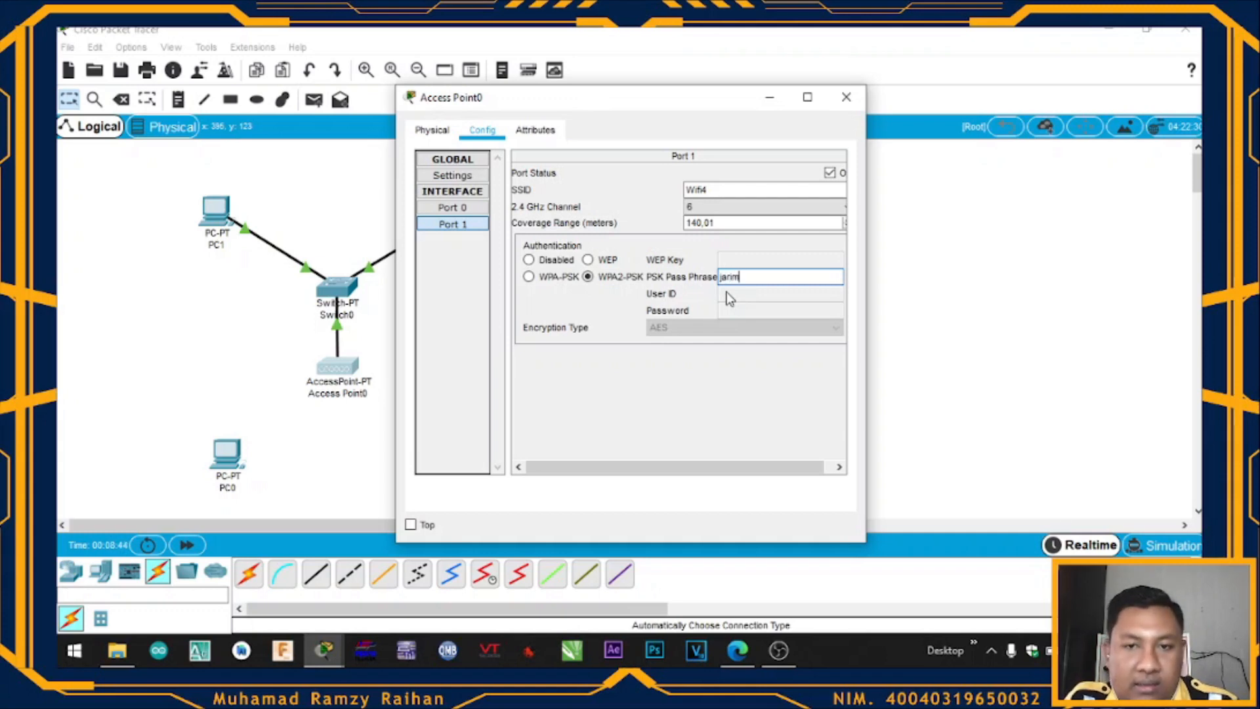
{"action": "type", "text": "komputer"}
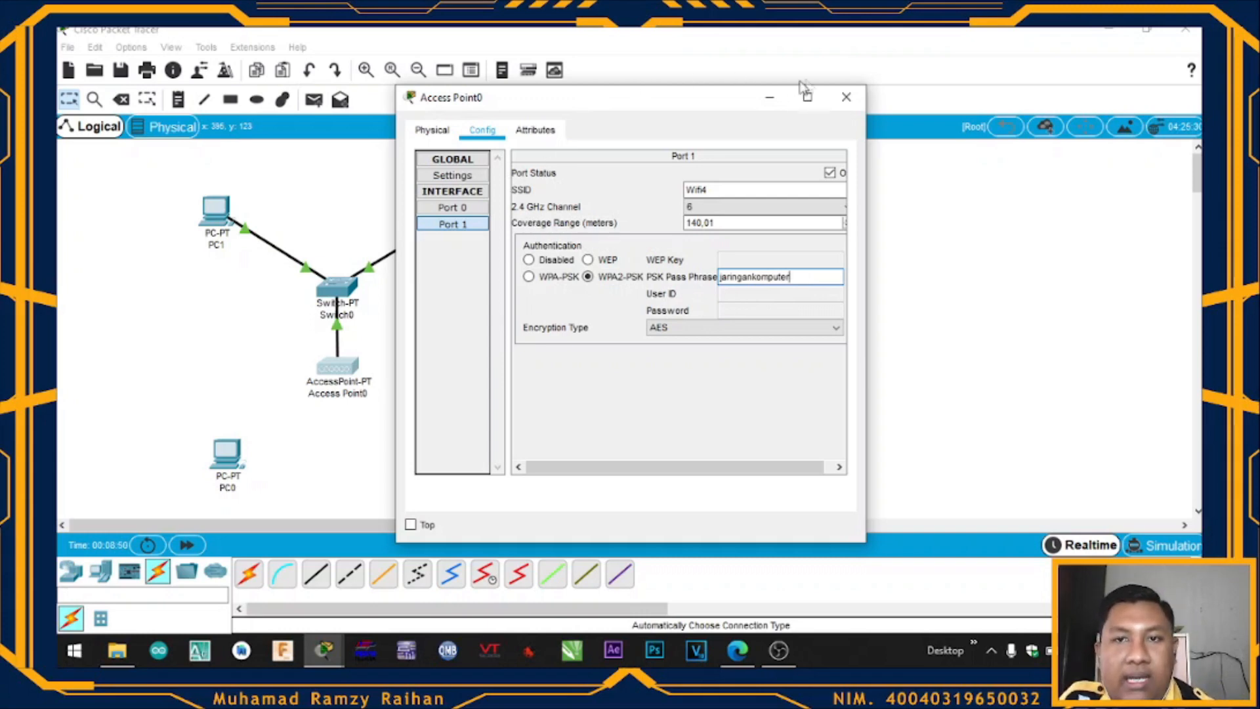
{"action": "left_click", "coordinate": [846, 97]}
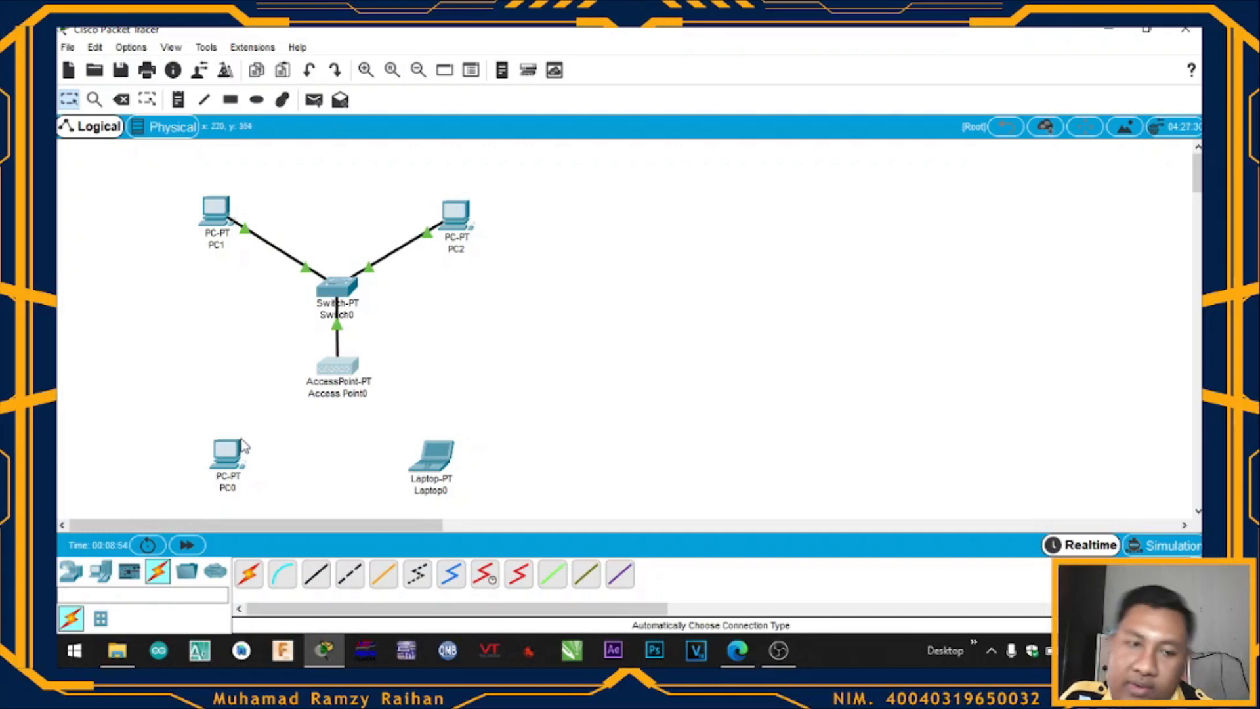
- Power off PC0 and remove the Ethernet module from the slot at the bottom of its chassis
{"action": "mouse_move", "coordinate": [243, 447]}
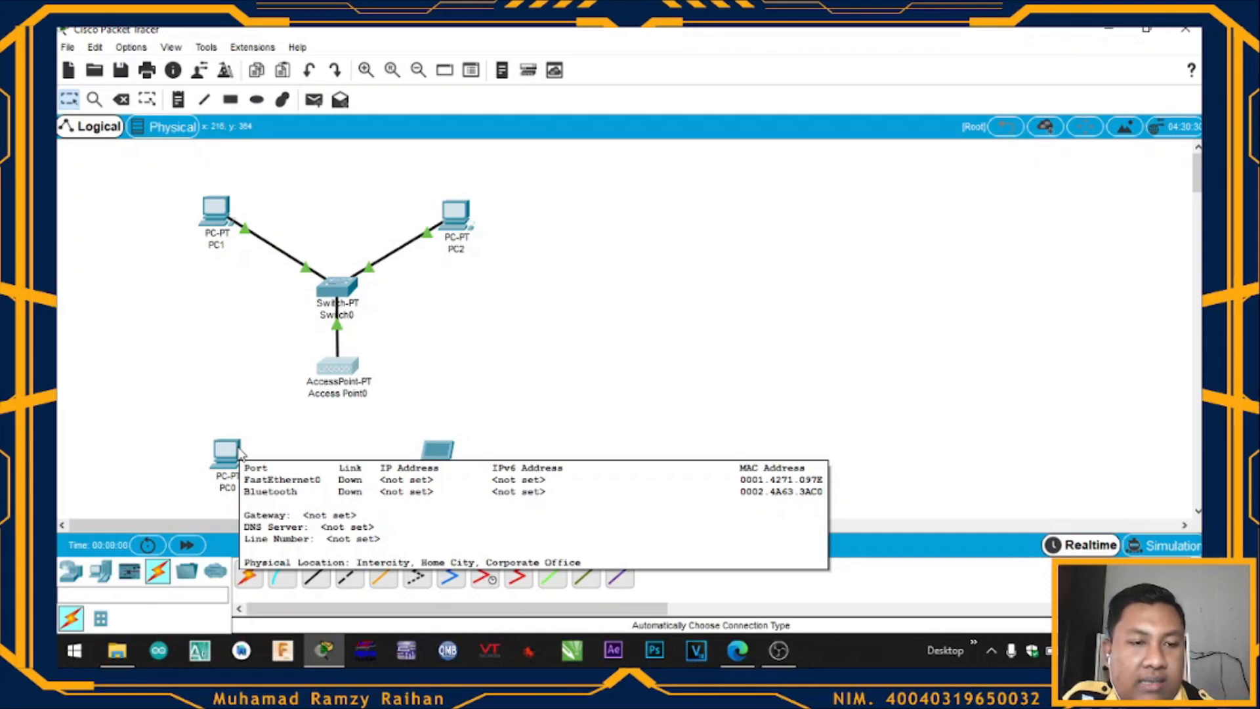
{"action": "left_click", "coordinate": [230, 453]}
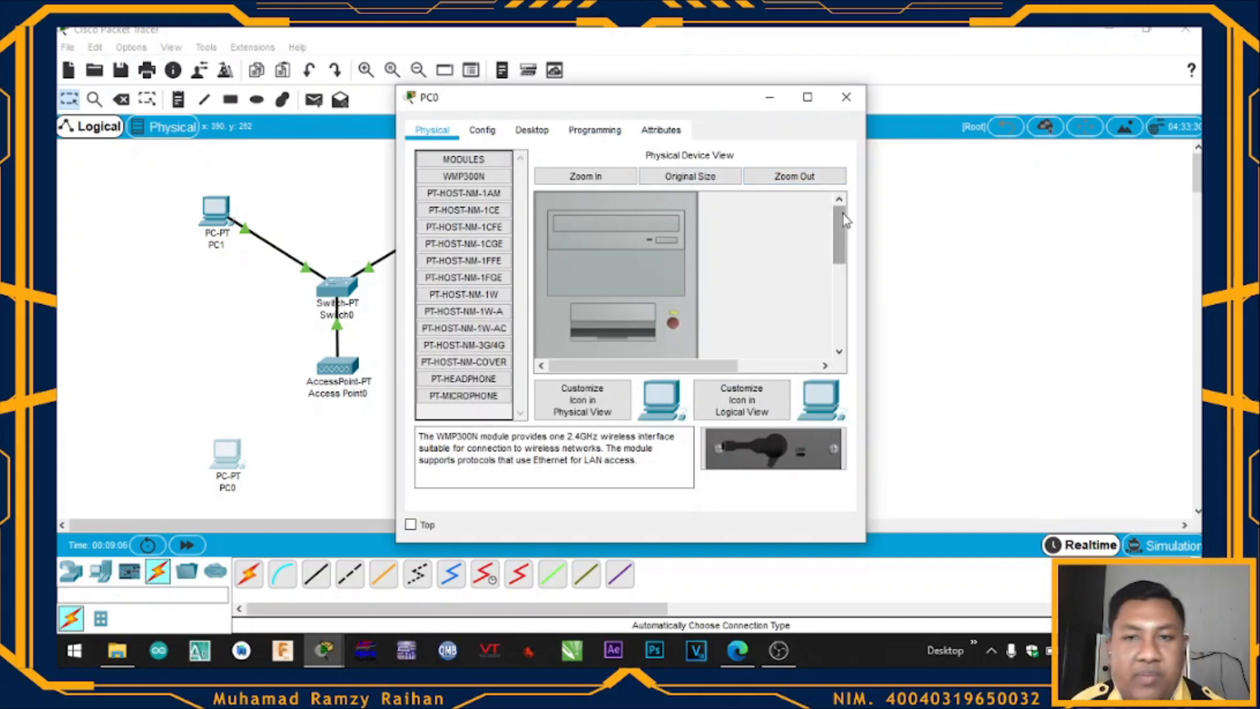
{"action": "left_click_drag", "start_coordinate": [845, 221], "coordinate": [846, 247]}
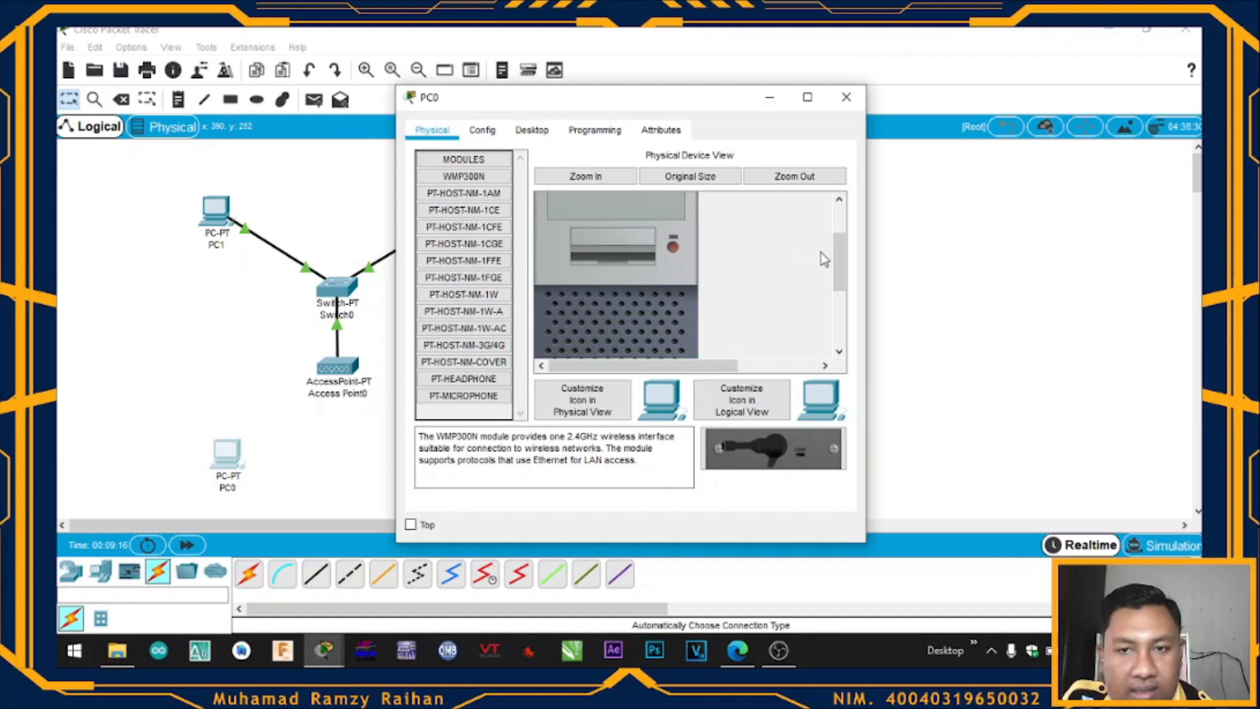
{"action": "left_click_drag", "start_coordinate": [841, 262], "coordinate": [849, 318]}
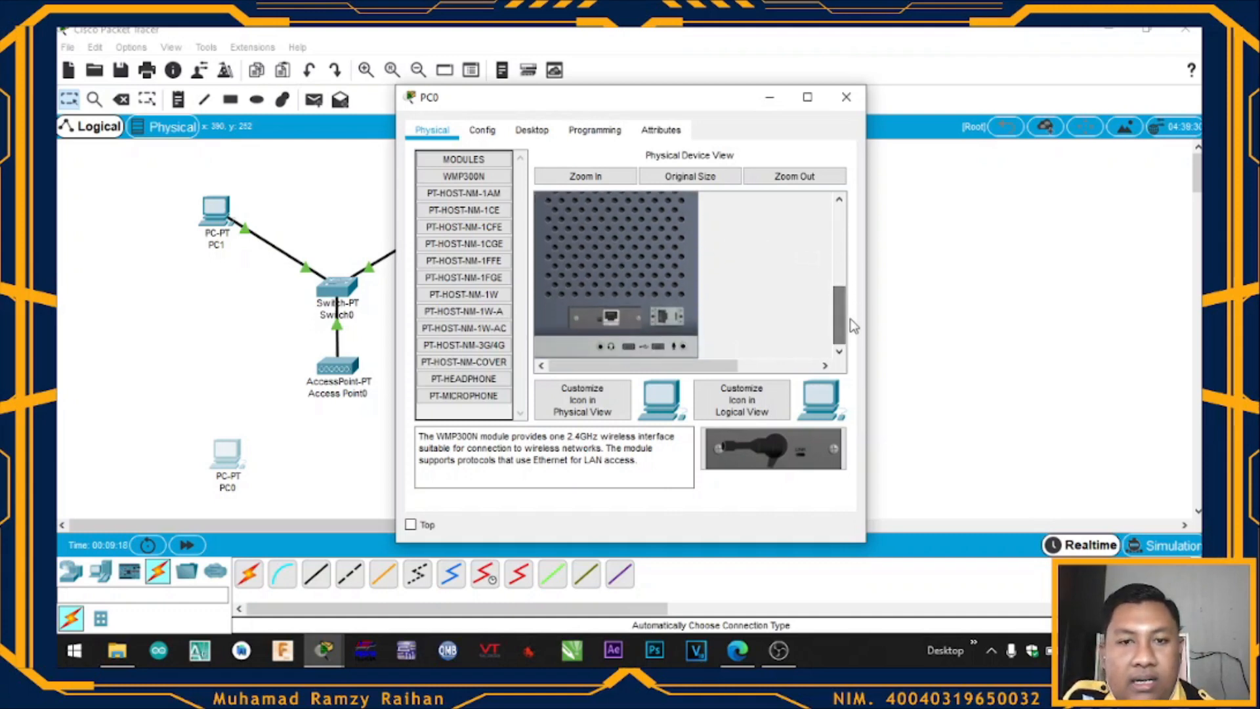
{"action": "left_click_drag", "start_coordinate": [576, 315], "coordinate": [475, 415]}
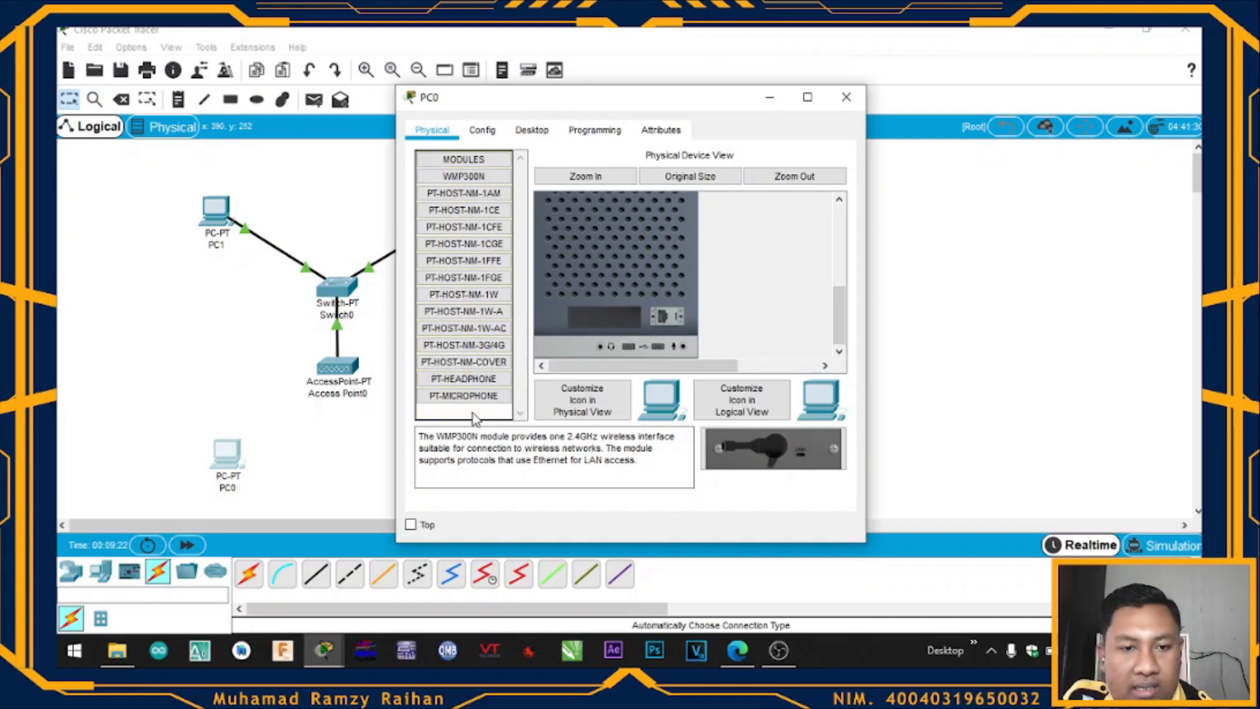
- Install the WMP300N wireless module in PC0's empty slot and power the PC back on
{"action": "left_click_drag", "start_coordinate": [800, 459], "coordinate": [612, 320]}
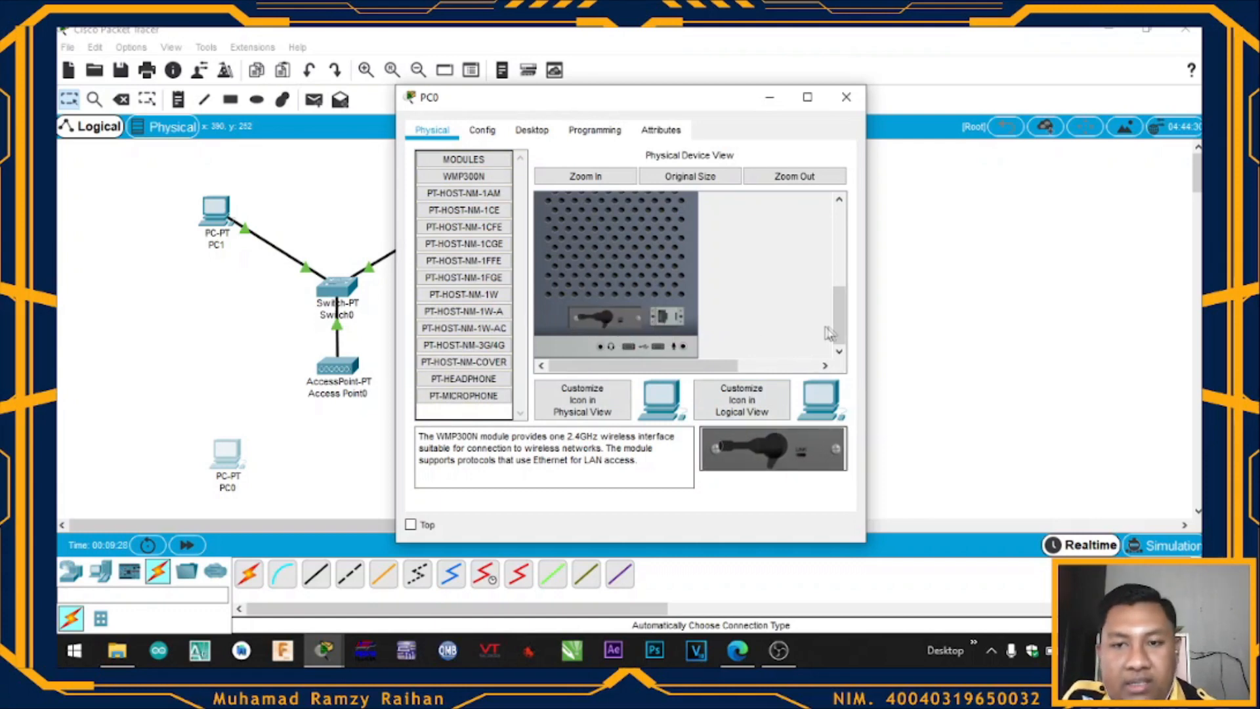
{"action": "left_click_drag", "start_coordinate": [838, 322], "coordinate": [825, 254]}
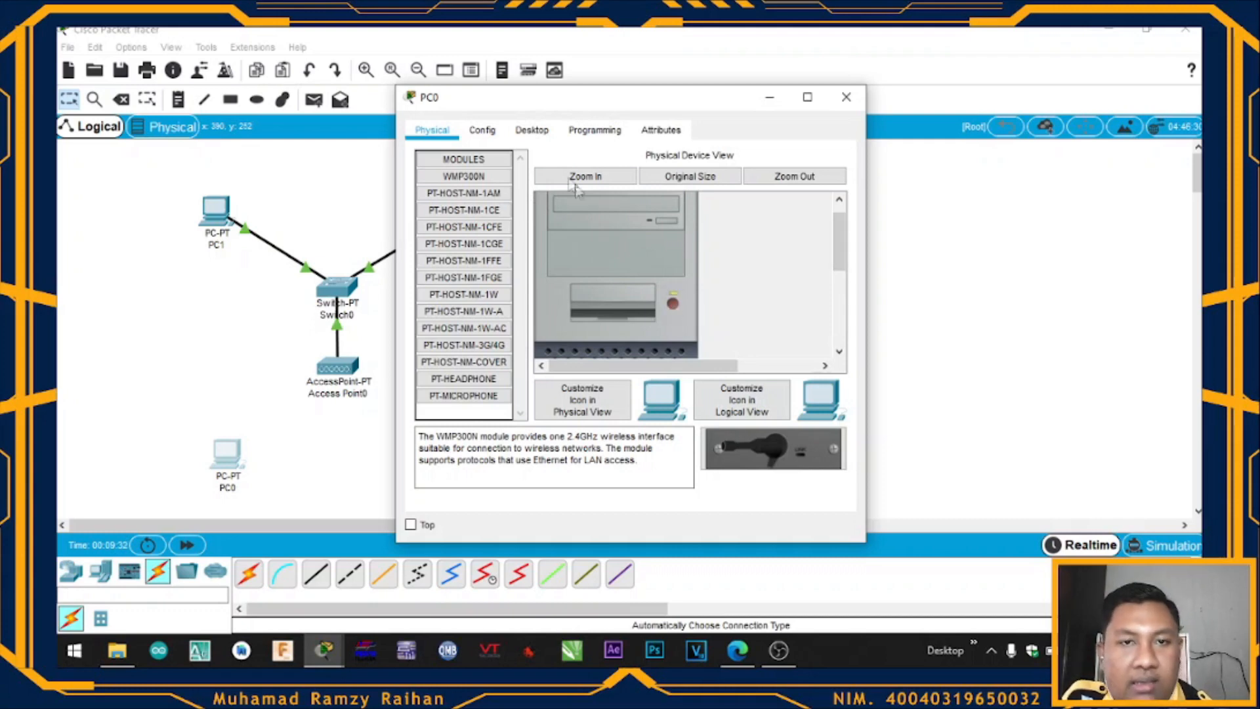
- Set the SSID of PC0's Wireless0 interface to Wifi4
{"action": "left_click", "coordinate": [484, 131]}
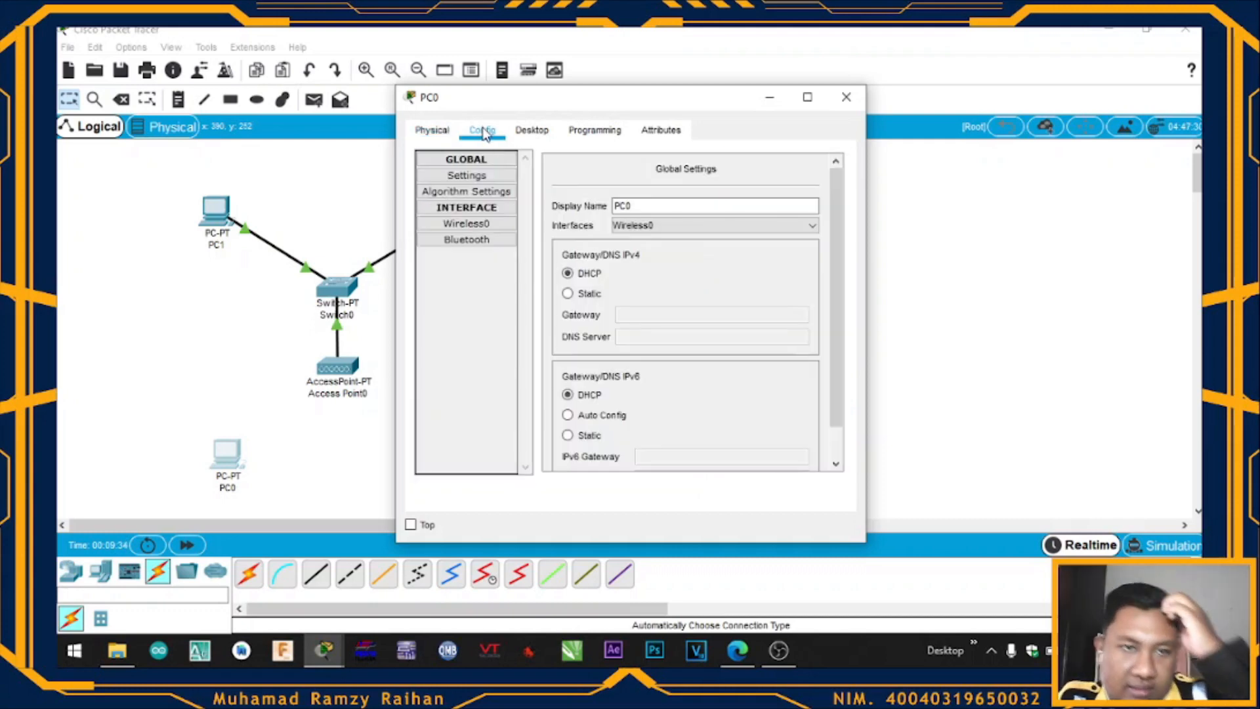
{"action": "left_click", "coordinate": [493, 223]}
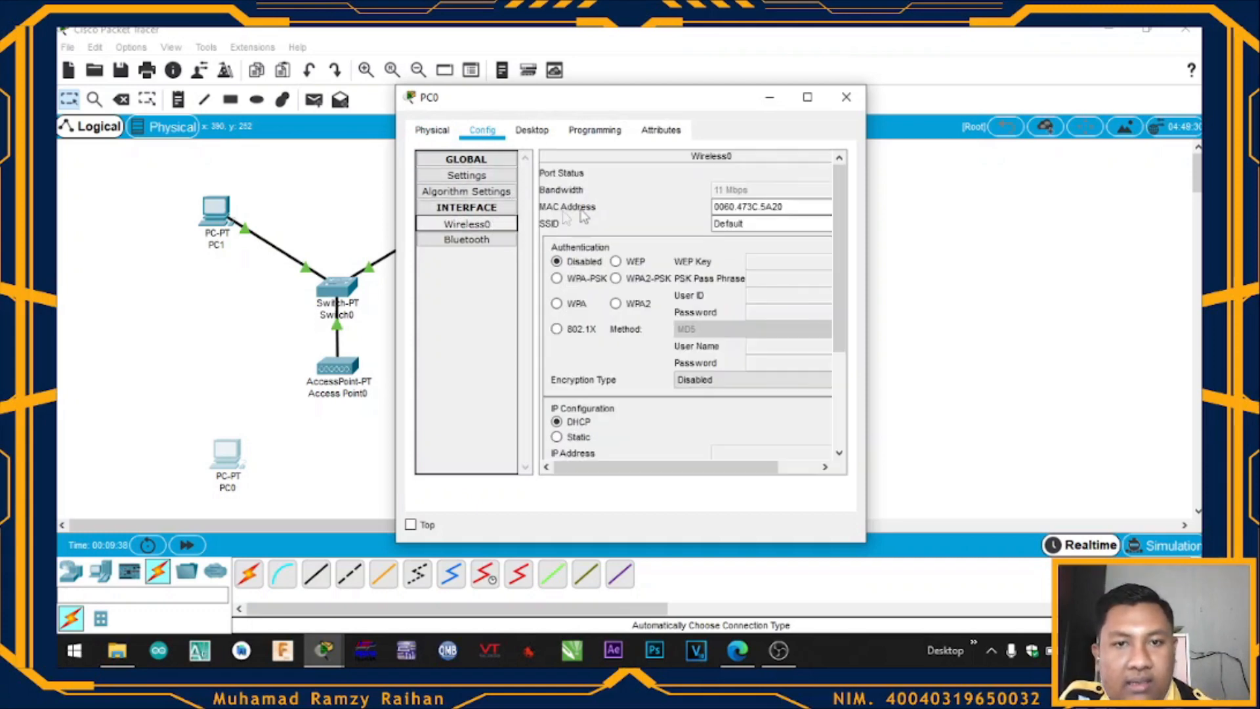
{"action": "double_click", "coordinate": [759, 226]}
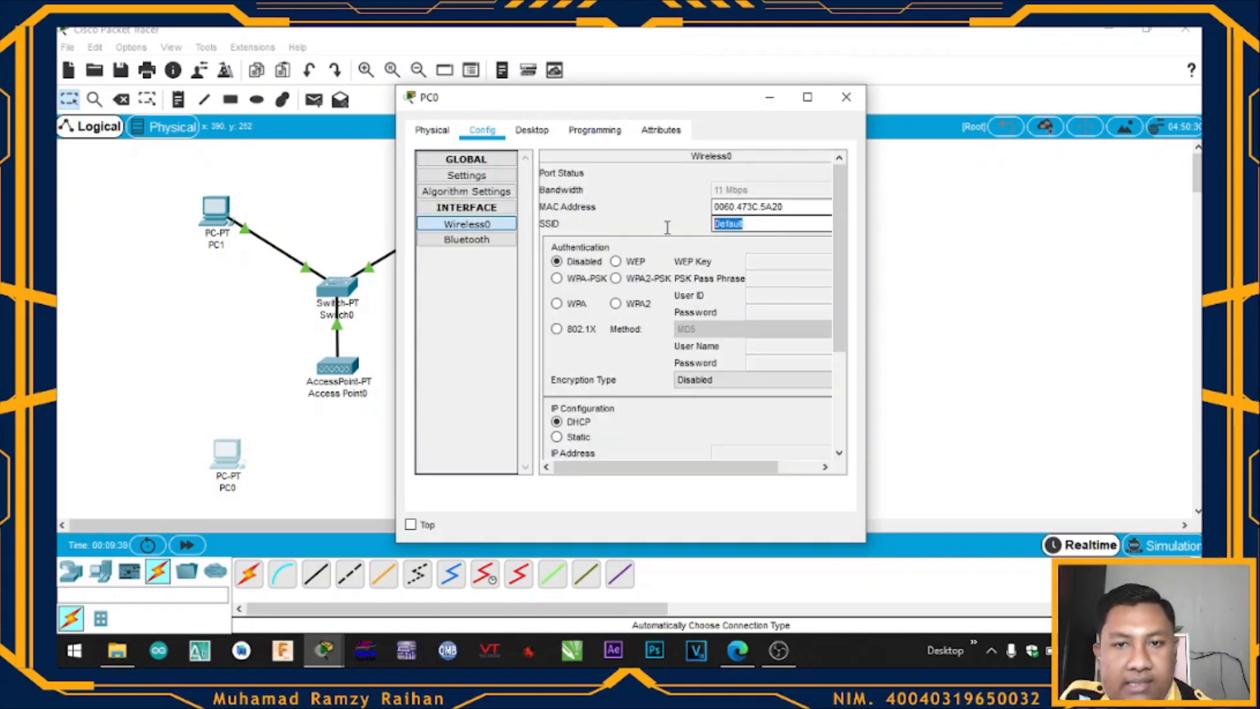
{"action": "key", "text": "BackSpace"}
{"action": "key", "text": "BackSpace"}
{"action": "key", "text": "BackSpace"}
{"action": "key", "text": "BackSpace"}
{"action": "key", "text": "BackSpace"}
{"action": "key", "text": "BackSpace"}
{"action": "key", "text": "BackSpace"}
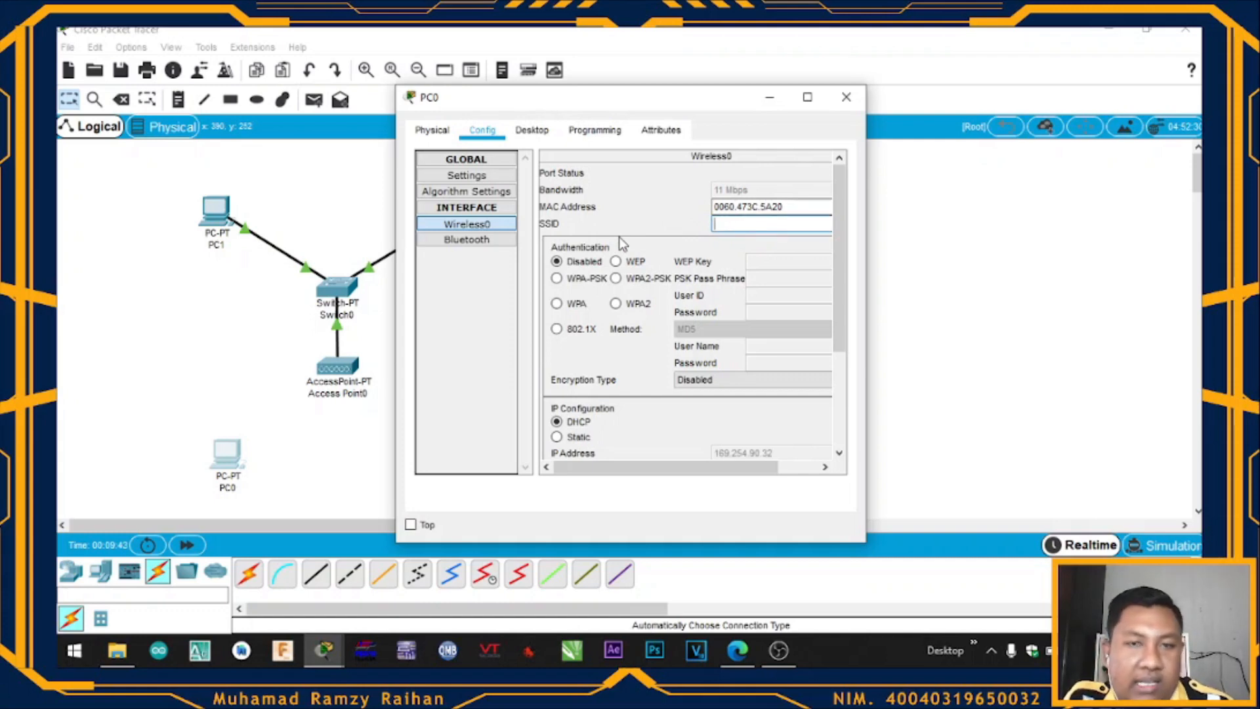
{"action": "type", "text": "Wifi4"}
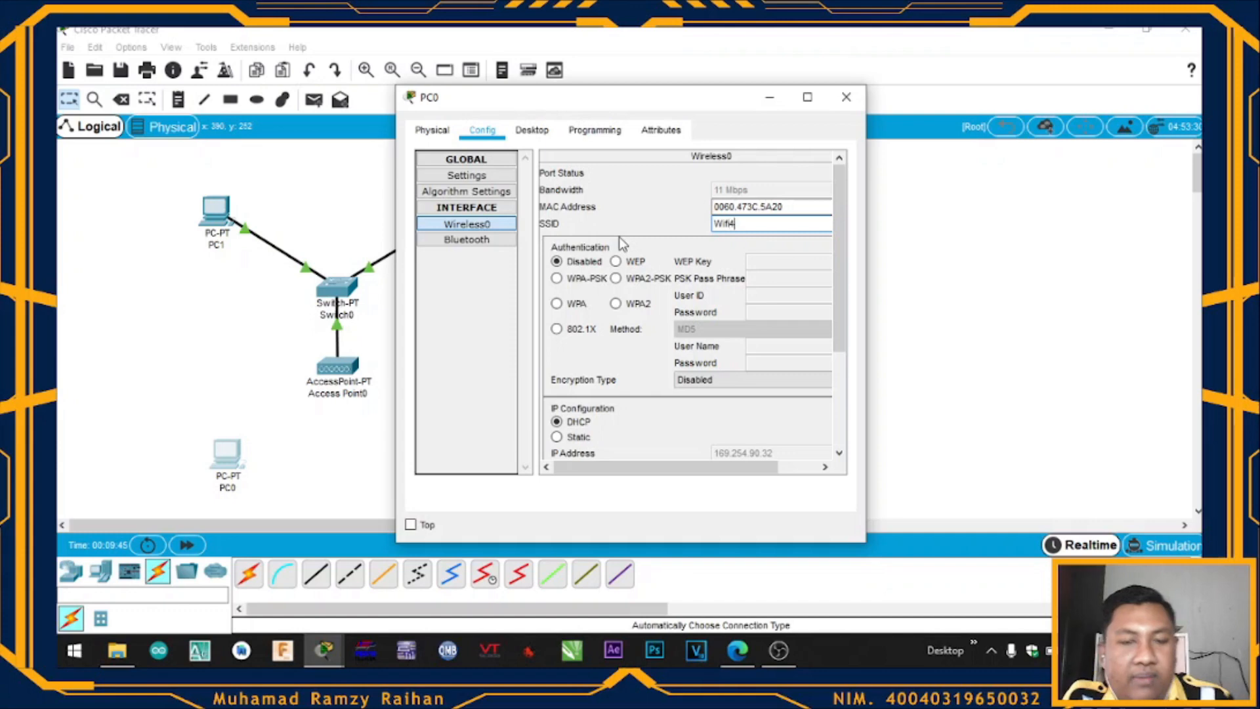
- Set PC0's wireless authentication to WPA2-PSK, enter the PSK pass phrase, and close the PC's settings
{"action": "left_click", "coordinate": [616, 278]}
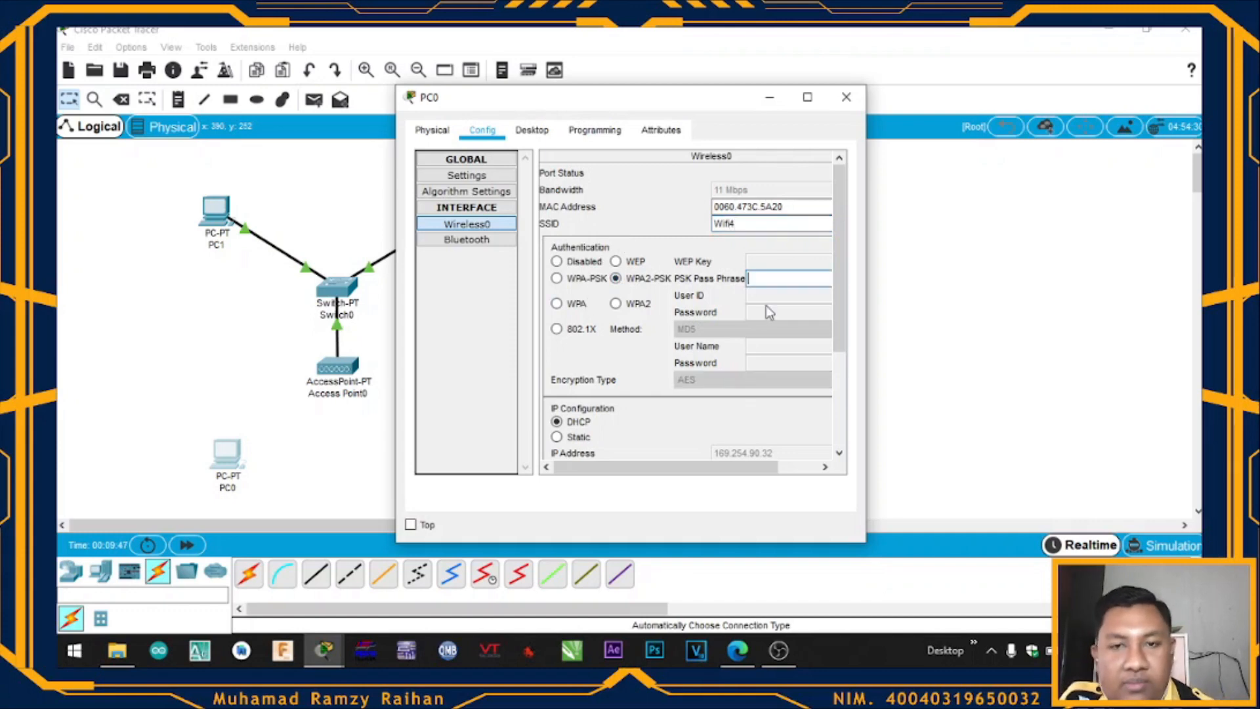
{"action": "type", "text": "jaringankomputer"}
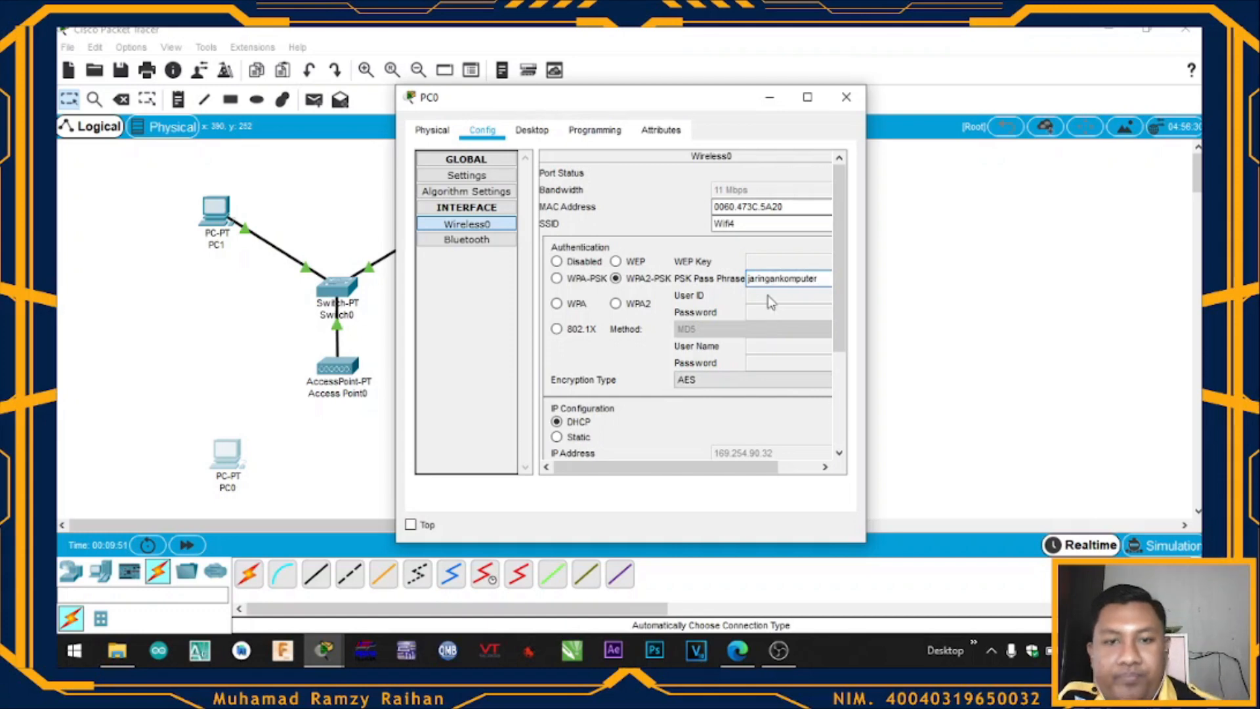
{"action": "left_click", "coordinate": [843, 99]}
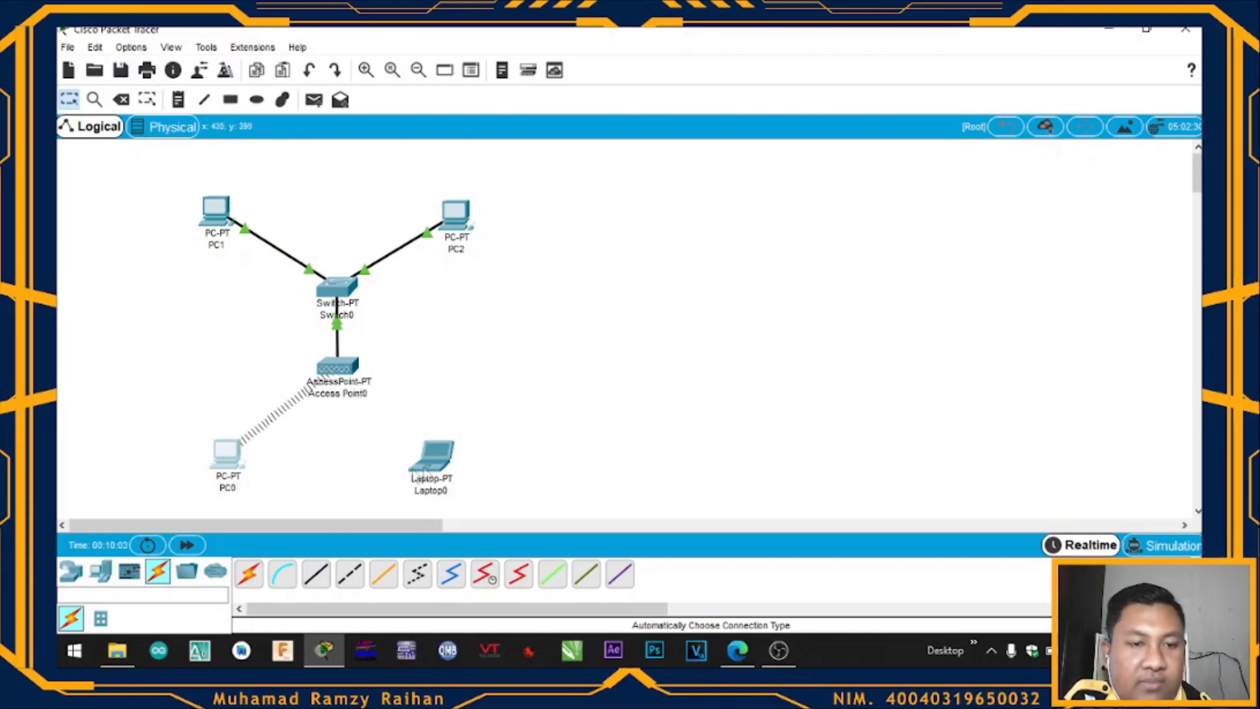
- With Laptop0 powered off, replace its Ethernet module with the WPC300N wireless module, and power the laptop back on
{"action": "mouse_move", "coordinate": [446, 473]}
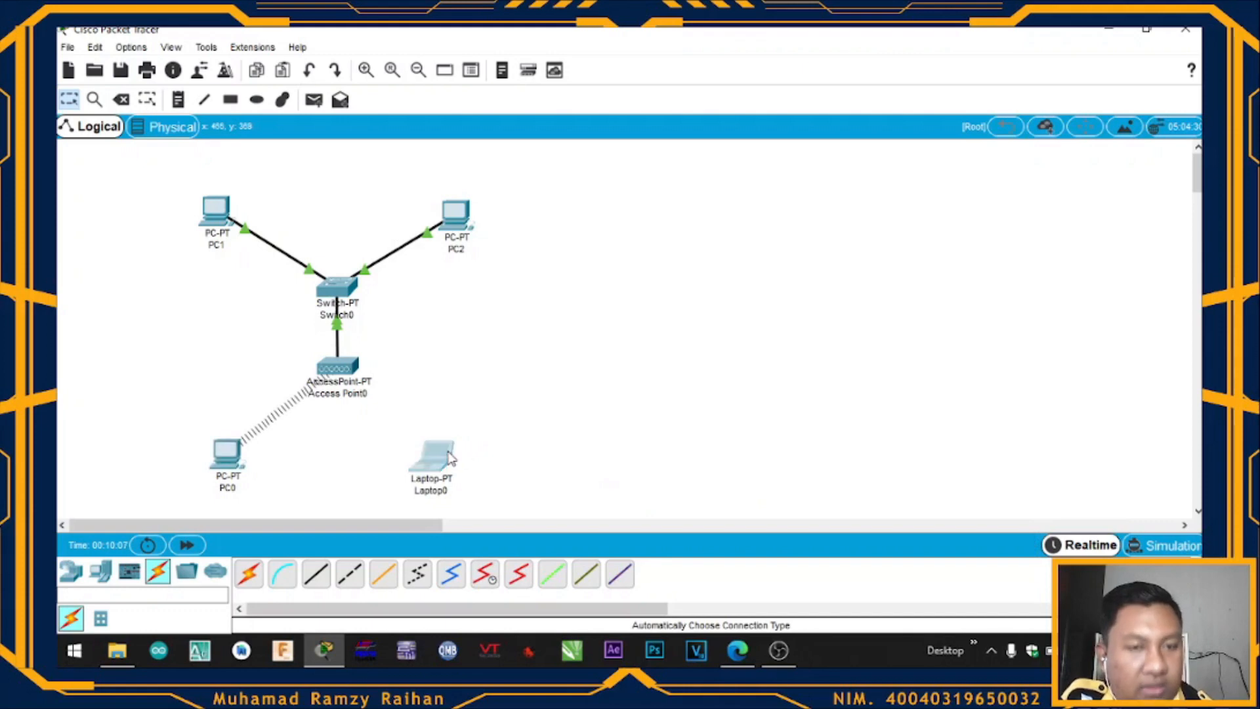
{"action": "left_click", "coordinate": [439, 454]}
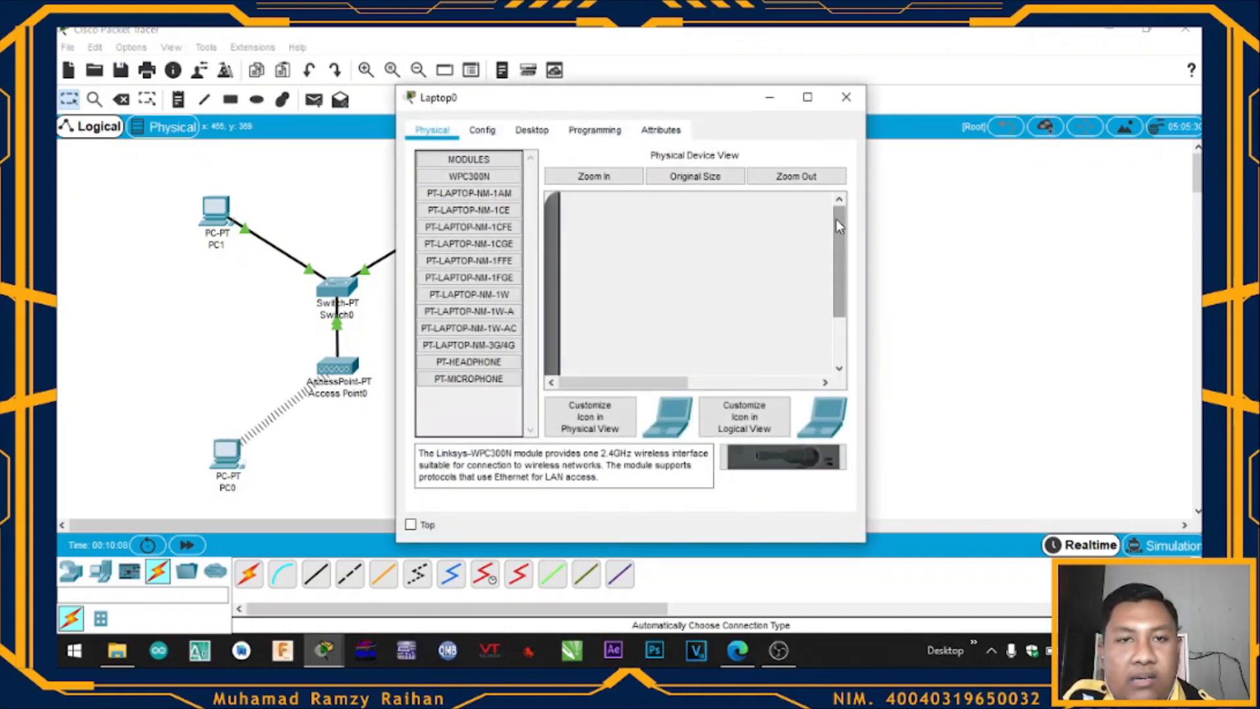
{"action": "left_click_drag", "start_coordinate": [835, 219], "coordinate": [837, 262]}
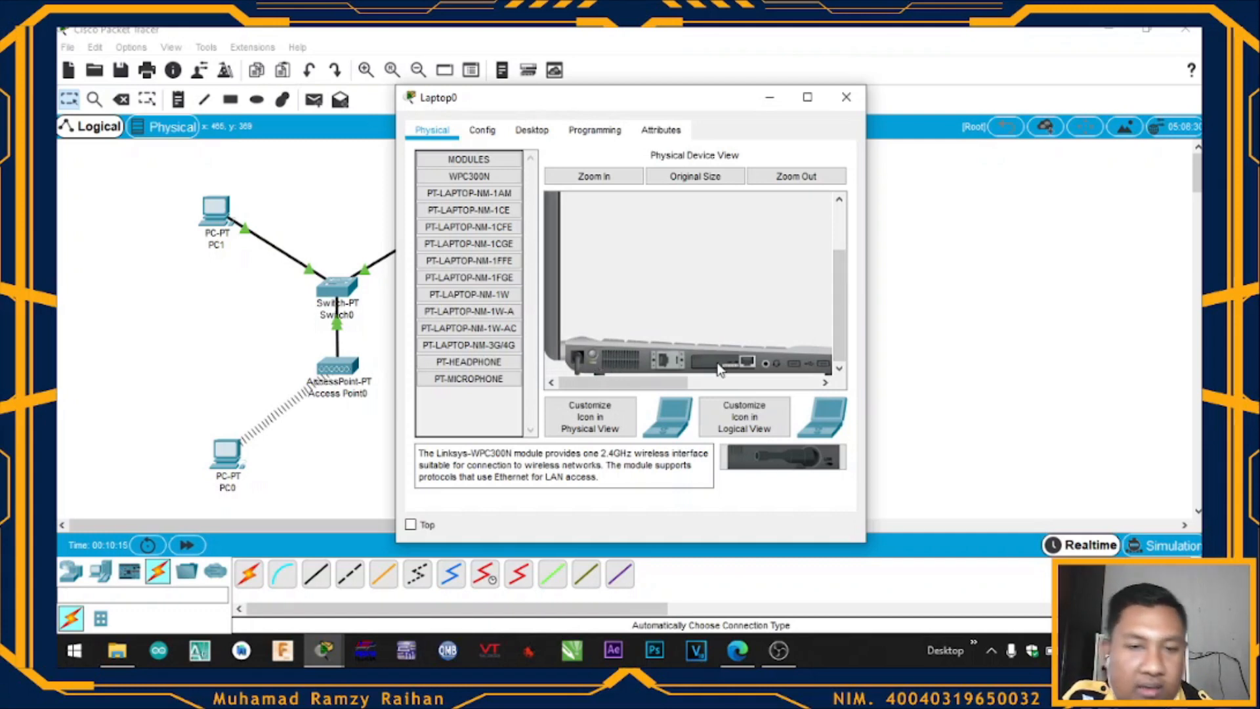
{"action": "left_click_drag", "start_coordinate": [719, 369], "coordinate": [493, 420]}
{"action": "left_click_drag", "start_coordinate": [768, 465], "coordinate": [719, 365]}
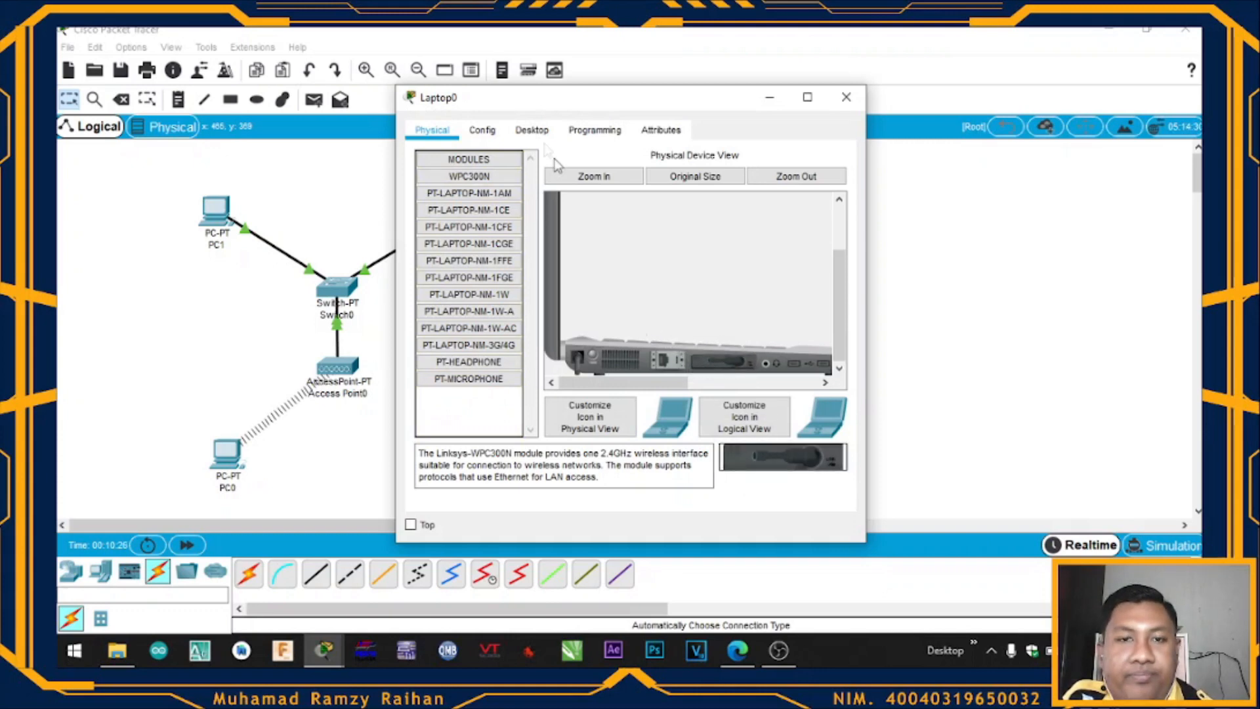
{"action": "left_click", "coordinate": [594, 360]}
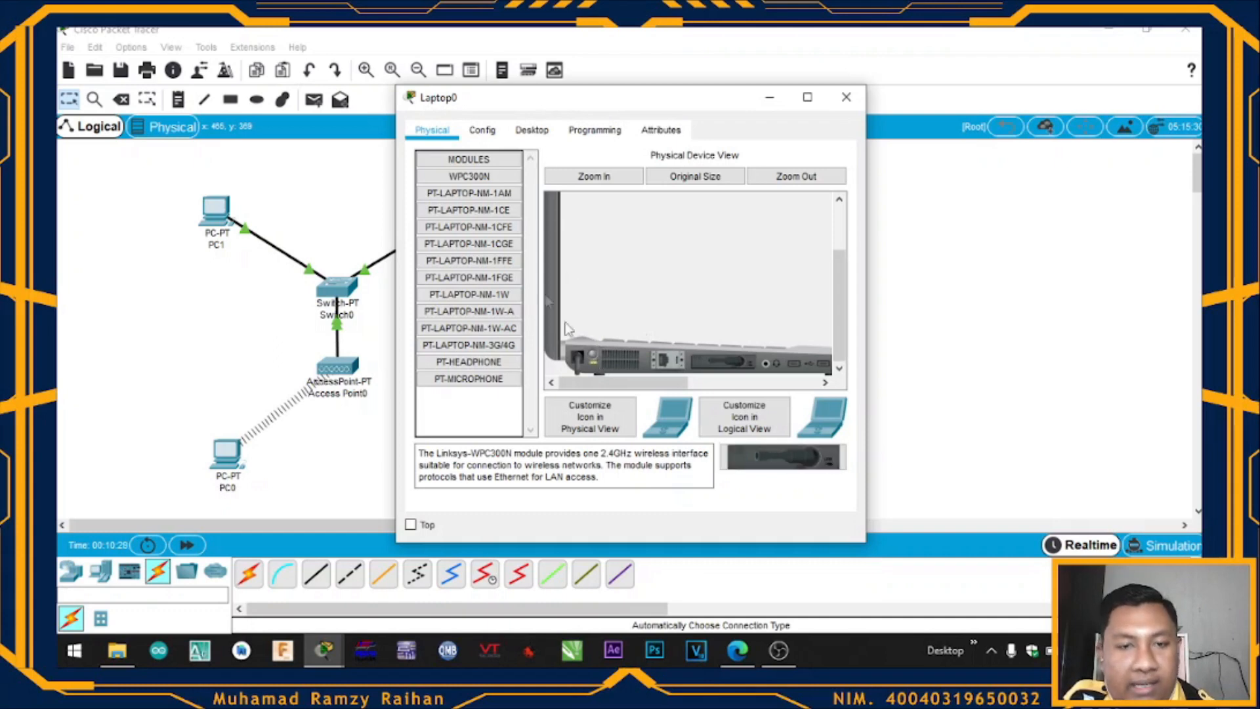
- Set the SSID of Laptop0's Wireless0 interface to Wifi4
{"action": "left_click", "coordinate": [486, 135]}
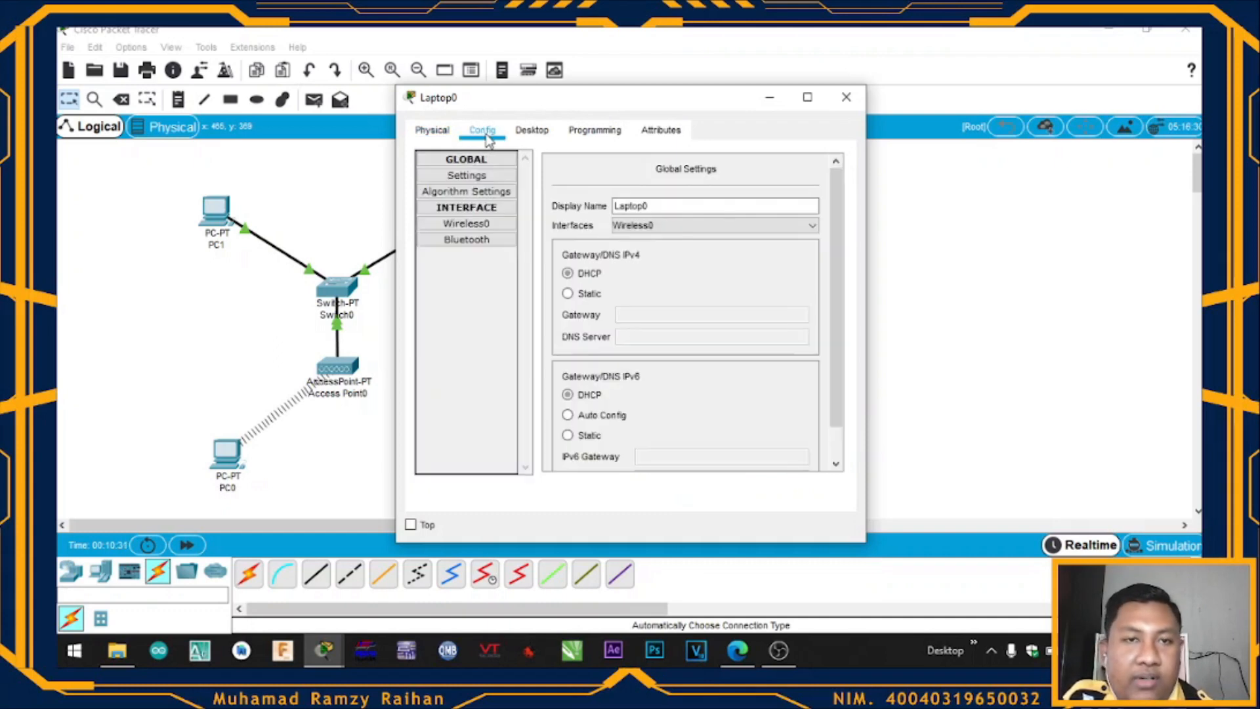
{"action": "left_click", "coordinate": [508, 225]}
{"action": "left_click_drag", "start_coordinate": [757, 223], "coordinate": [654, 221]}
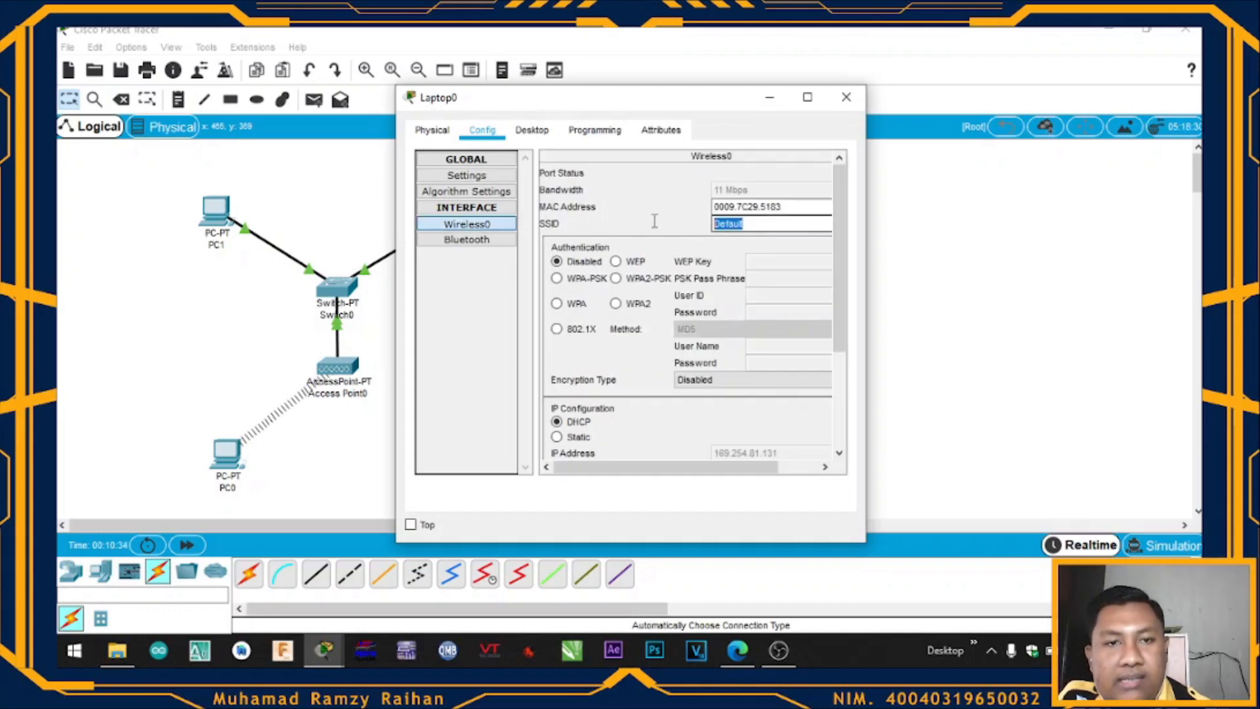
{"action": "type", "text": "Wifi4"}
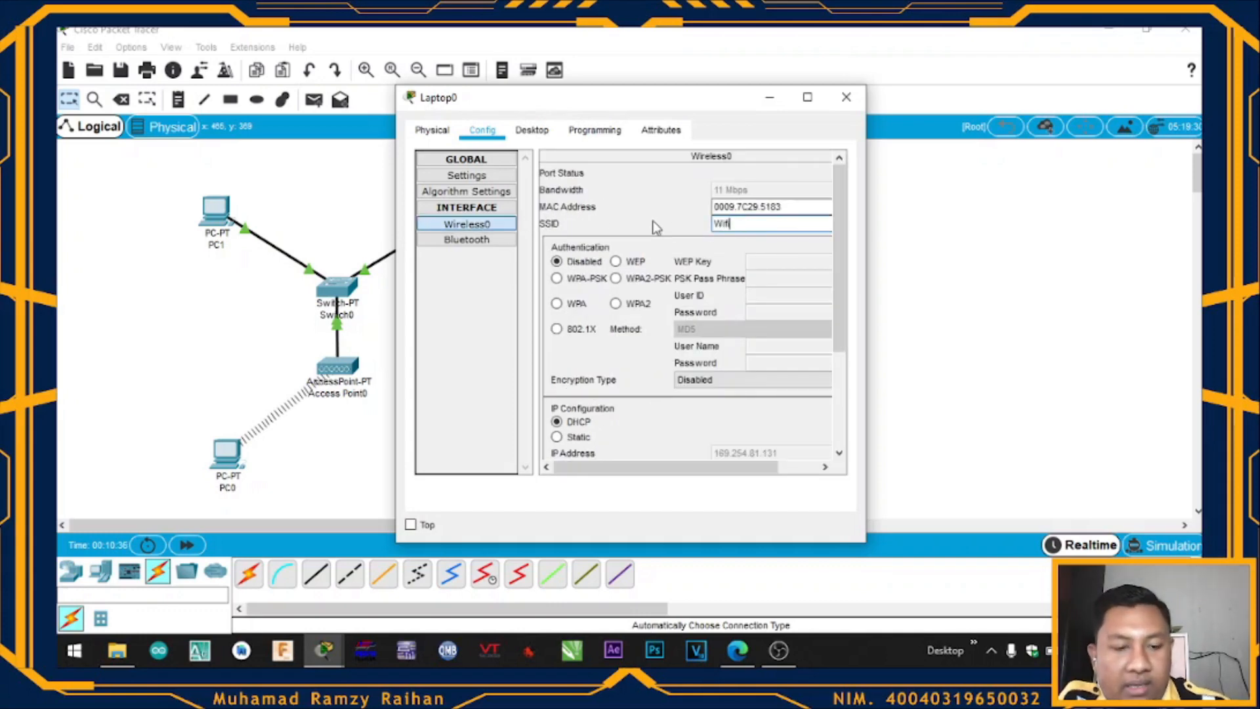
- Set Laptop0's wireless authentication to WPA2-PSK, enter the PSK pass phrase, and close the laptop's settings
{"action": "left_click", "coordinate": [647, 284]}
{"action": "left_click", "coordinate": [761, 277]}
{"action": "type", "text": "ja"}
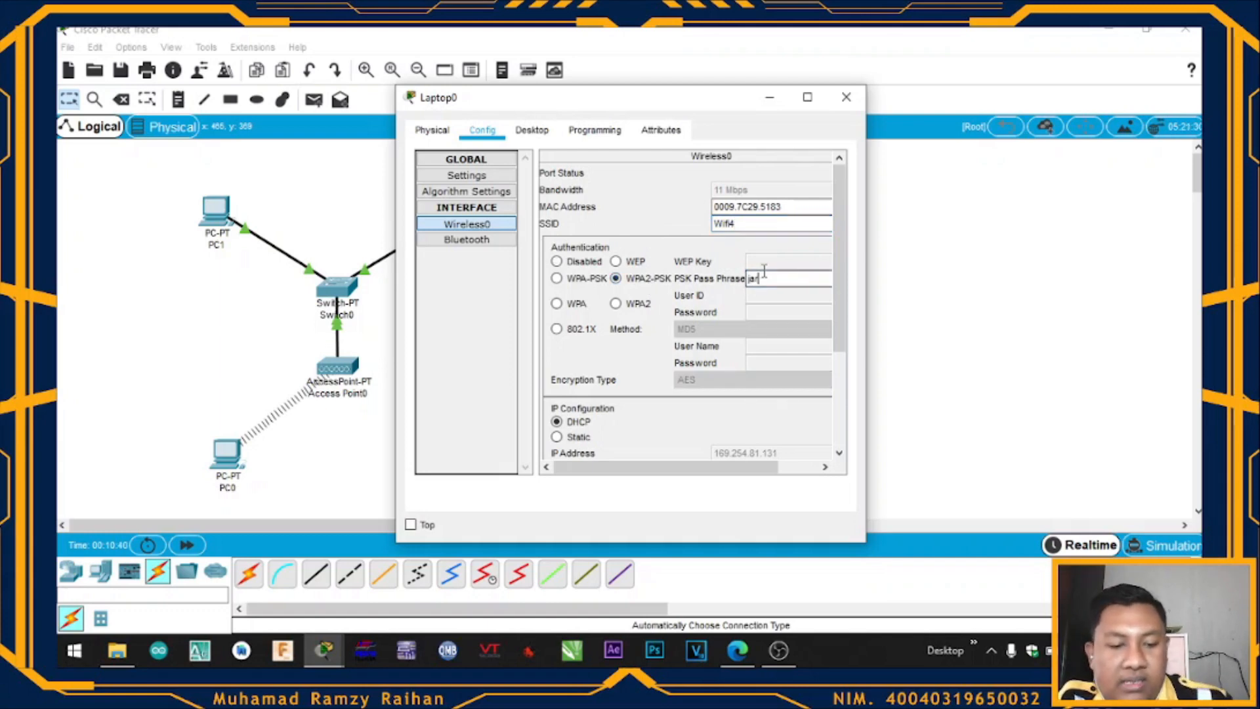
{"action": "type", "text": "ringankomputer"}
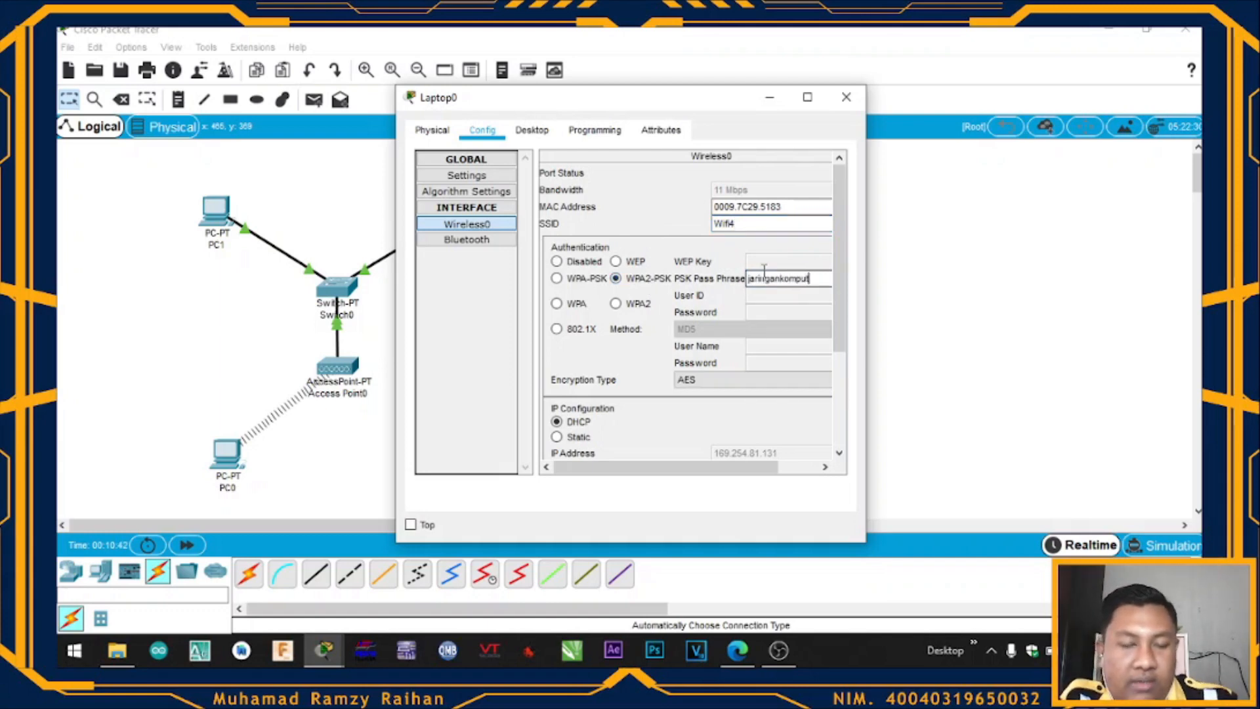
{"action": "left_click", "coordinate": [845, 99]}
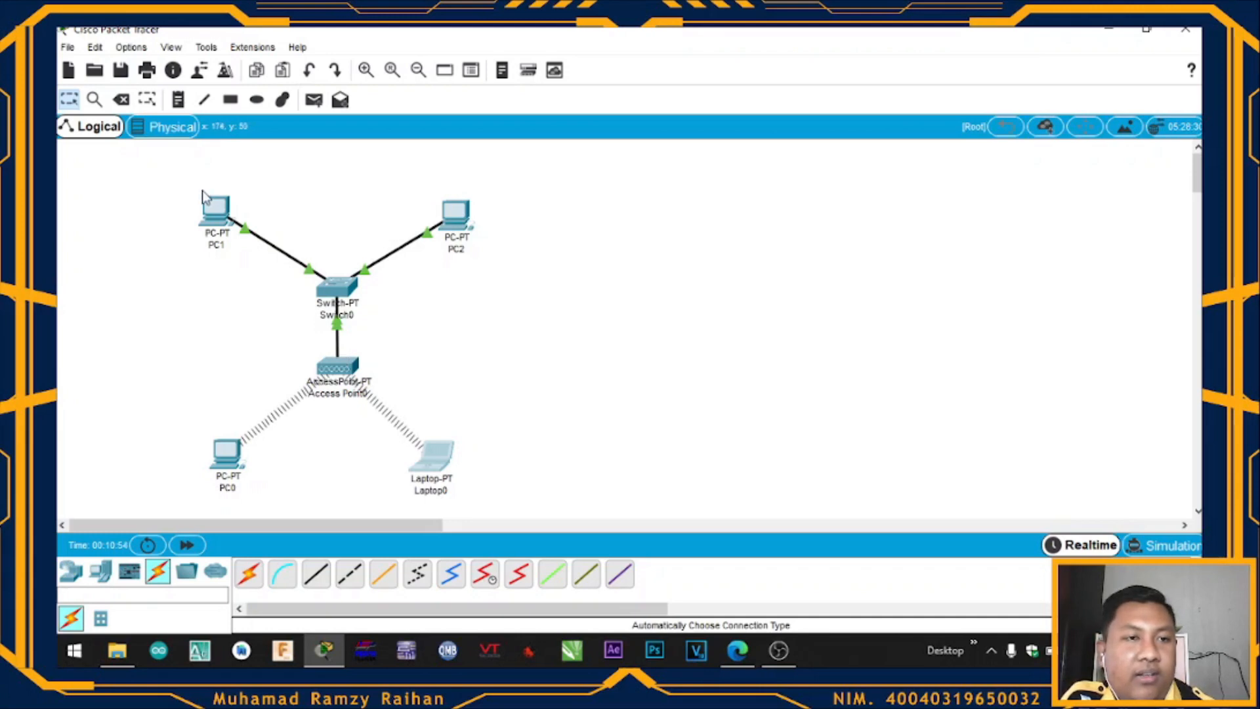
- Give PC1 the static IP address 192.168.1.1 with the default subnet mask 255.255.255.0, and close its settings
{"action": "mouse_move", "coordinate": [463, 242]}
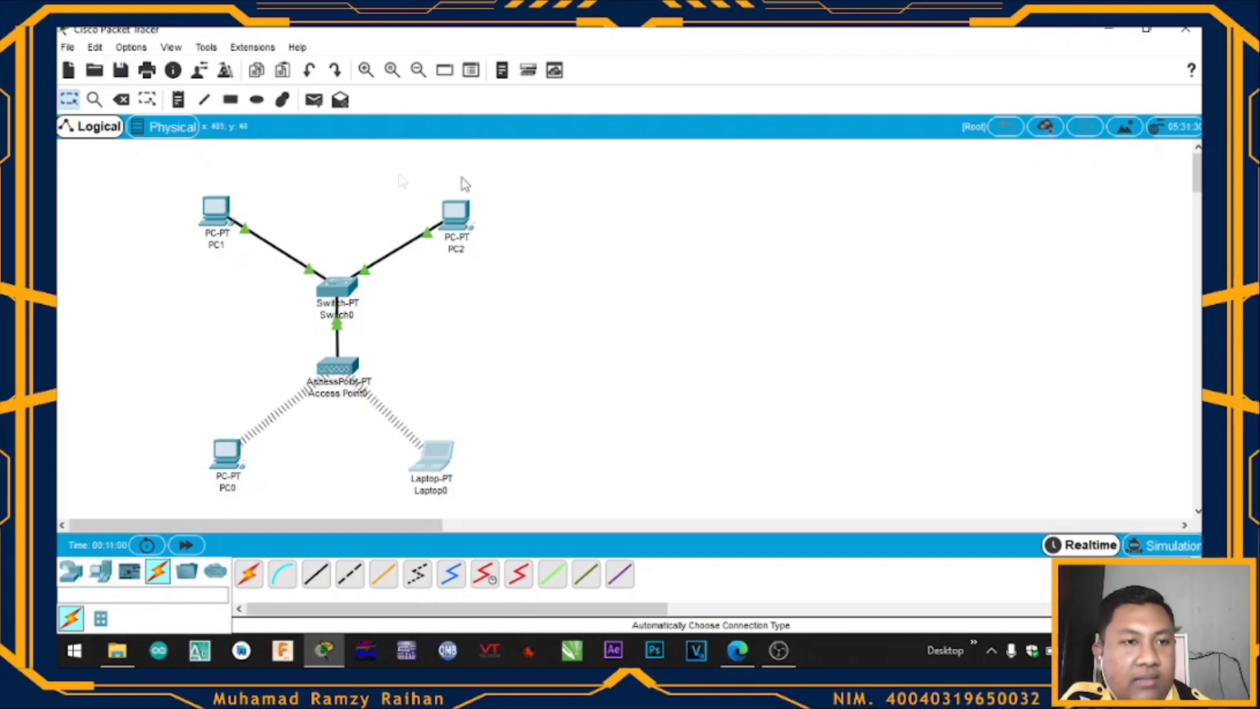
{"action": "left_click", "coordinate": [215, 211]}
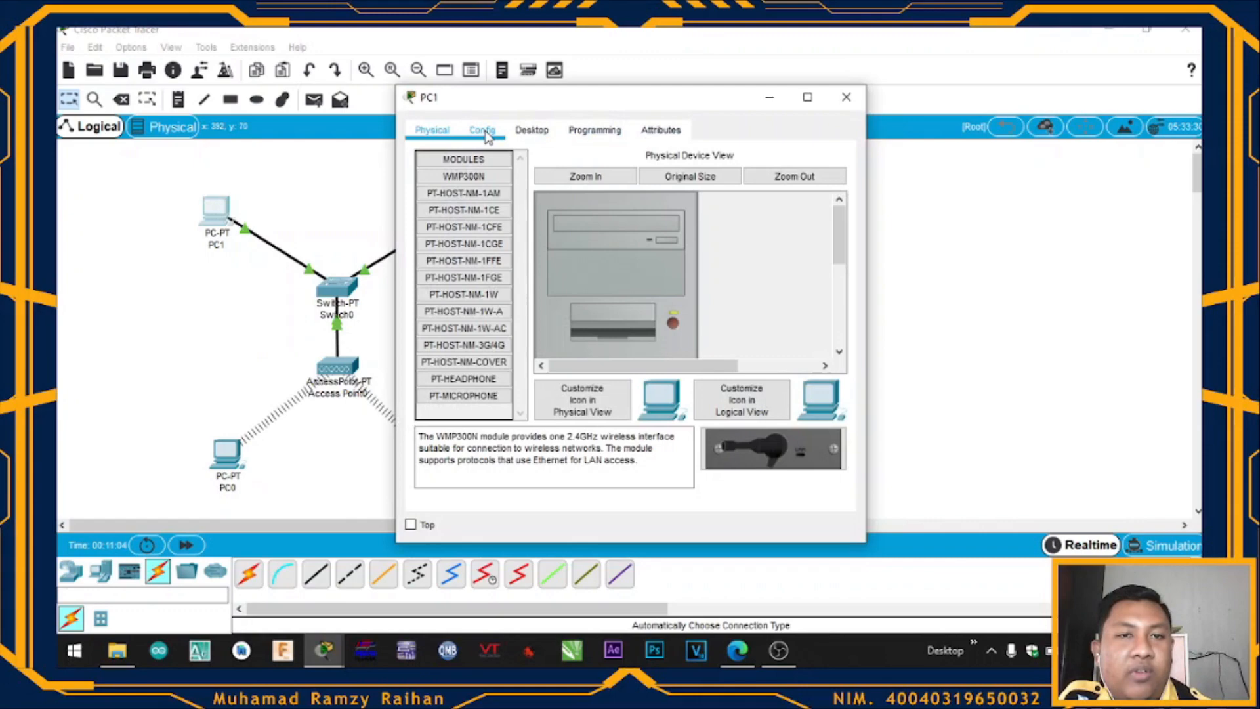
{"action": "left_click", "coordinate": [482, 130]}
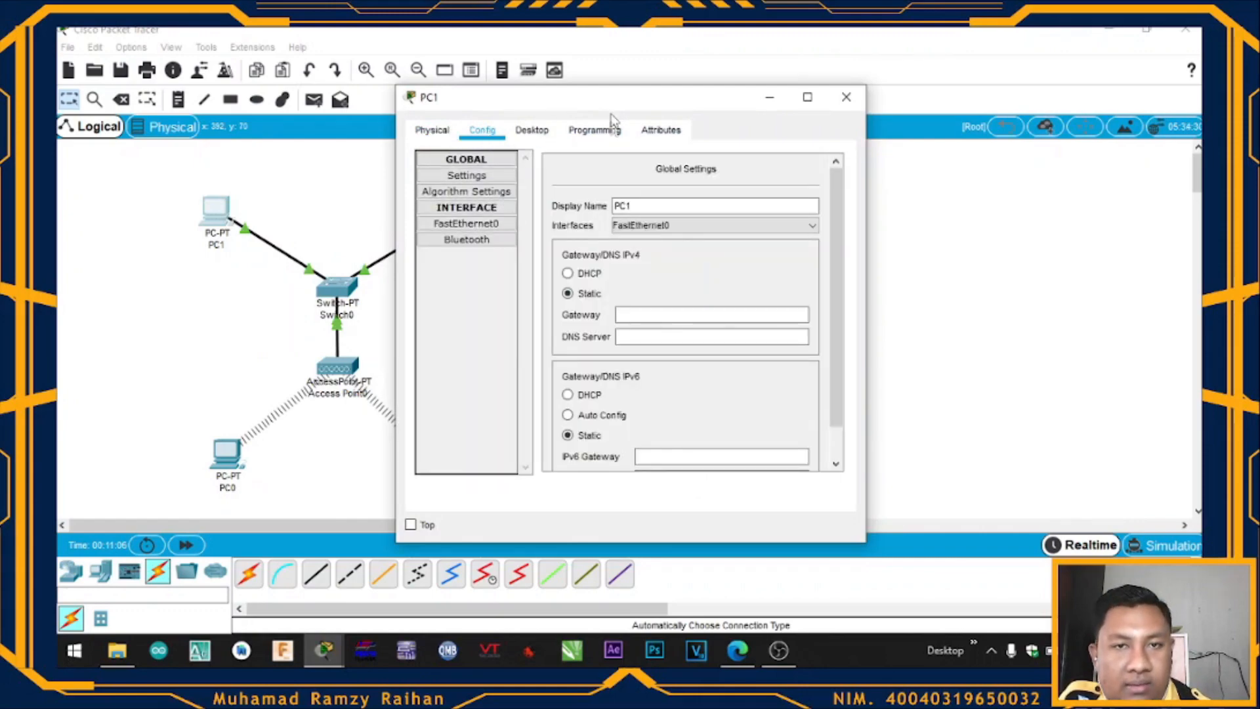
{"action": "left_click", "coordinate": [594, 130]}
{"action": "left_click", "coordinate": [539, 134]}
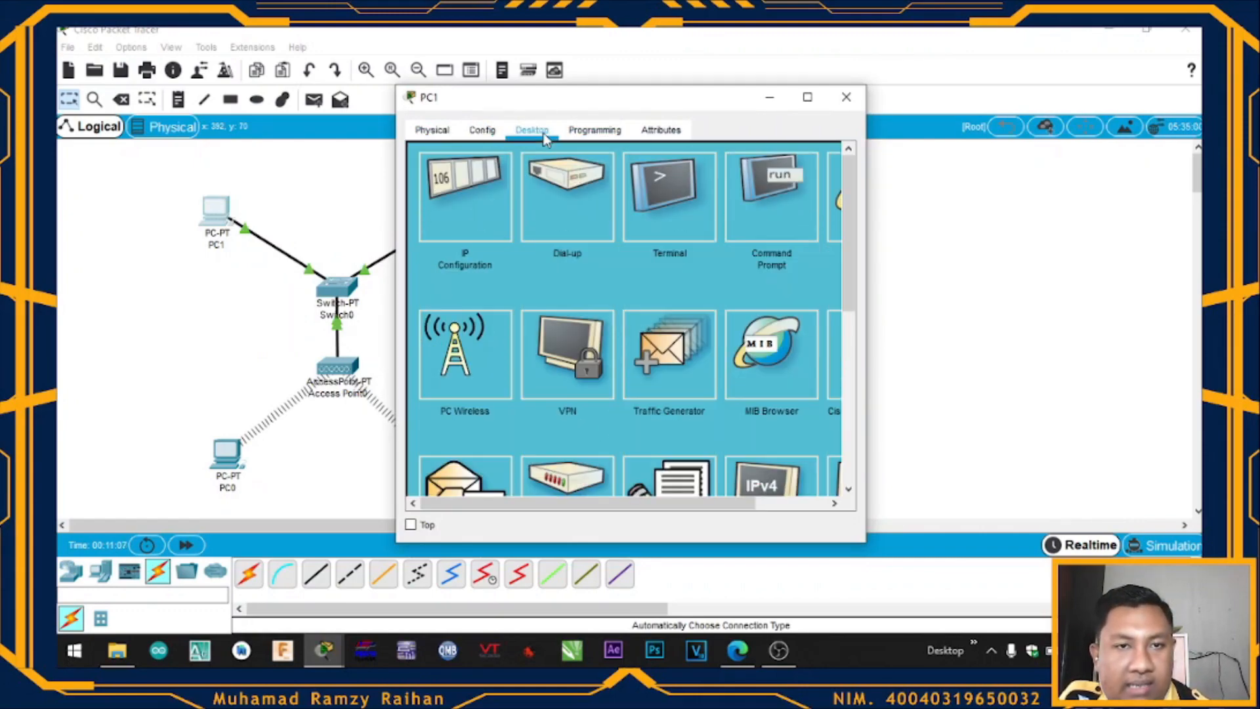
{"action": "left_click", "coordinate": [460, 180]}
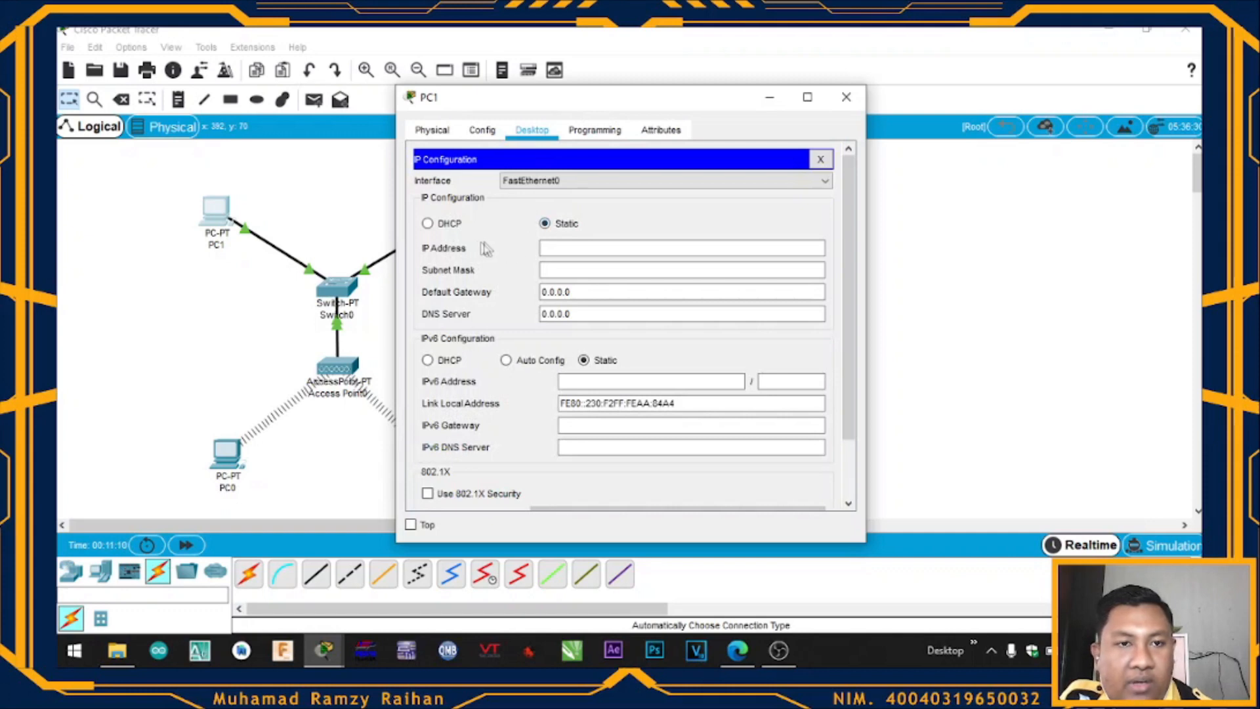
{"action": "left_click", "coordinate": [566, 246]}
{"action": "type", "text": "192.168.1.1"}
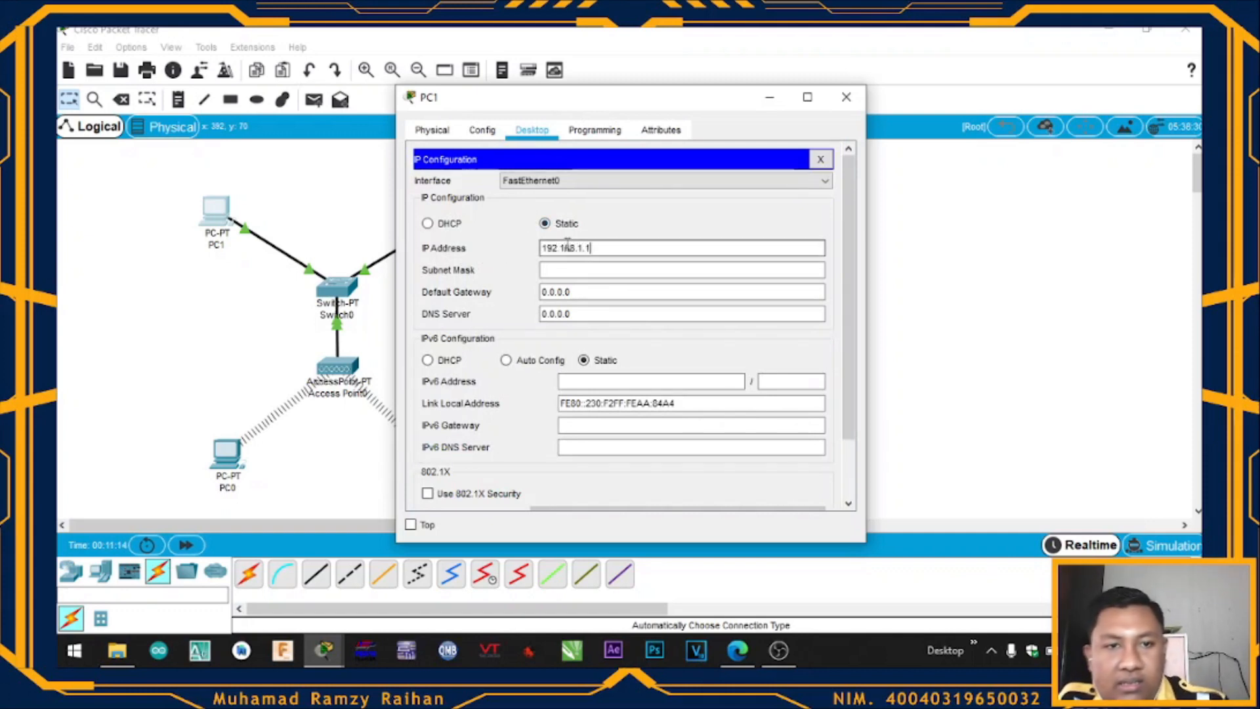
{"action": "key", "text": "Tab"}
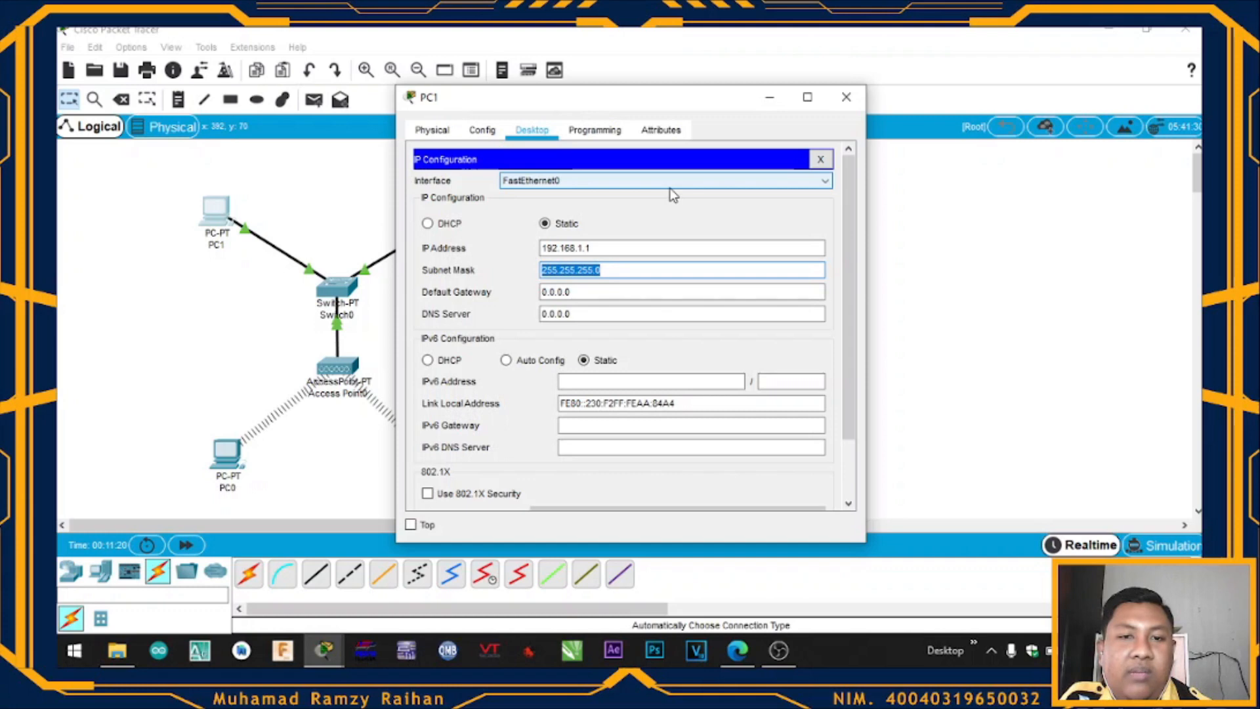
{"action": "left_click", "coordinate": [846, 99]}
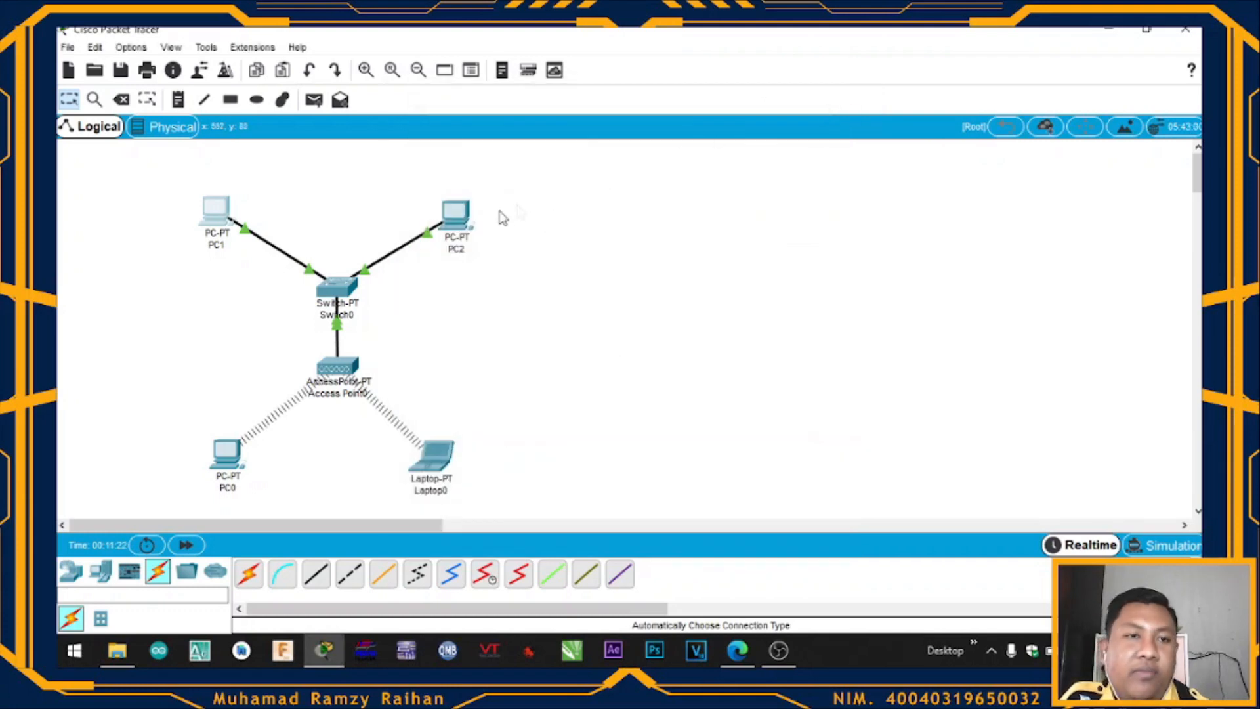
- Give PC2 the static IP address 192.168.1.2 with the default subnet mask 255.255.255.0
{"action": "mouse_move", "coordinate": [450, 228]}
{"action": "left_click", "coordinate": [456, 213]}
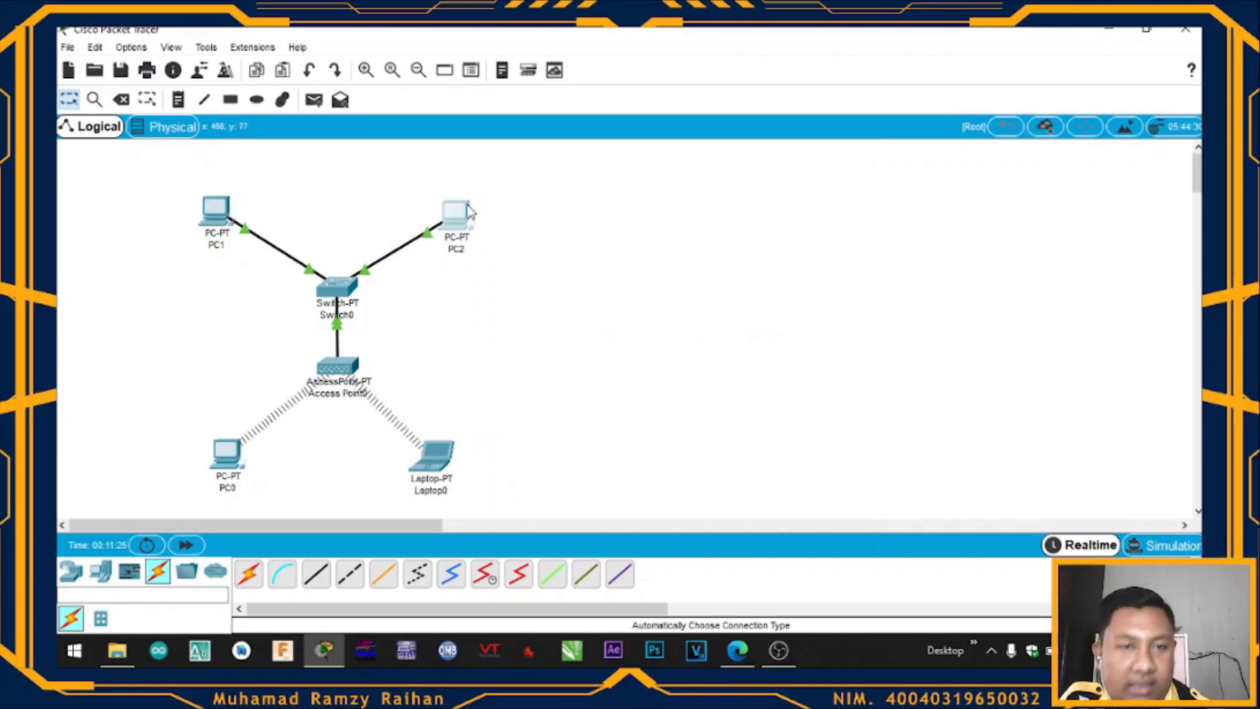
{"action": "left_click", "coordinate": [528, 130]}
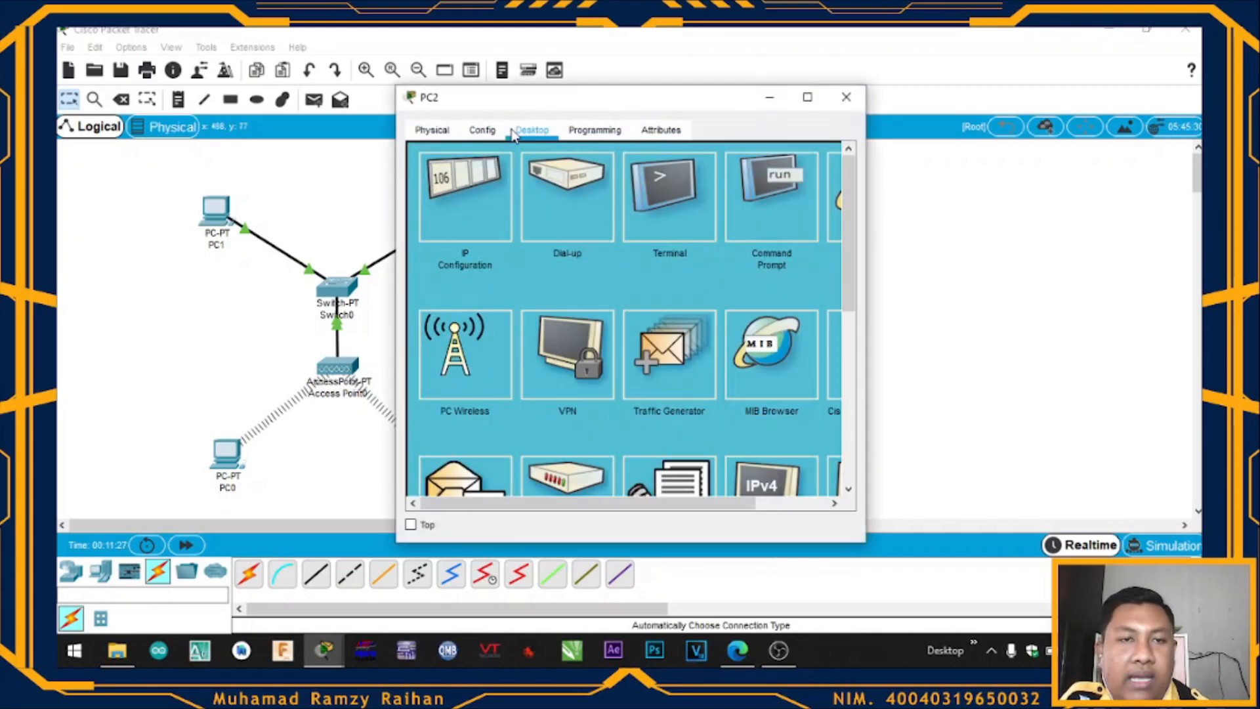
{"action": "left_click", "coordinate": [450, 186]}
{"action": "left_click", "coordinate": [553, 250]}
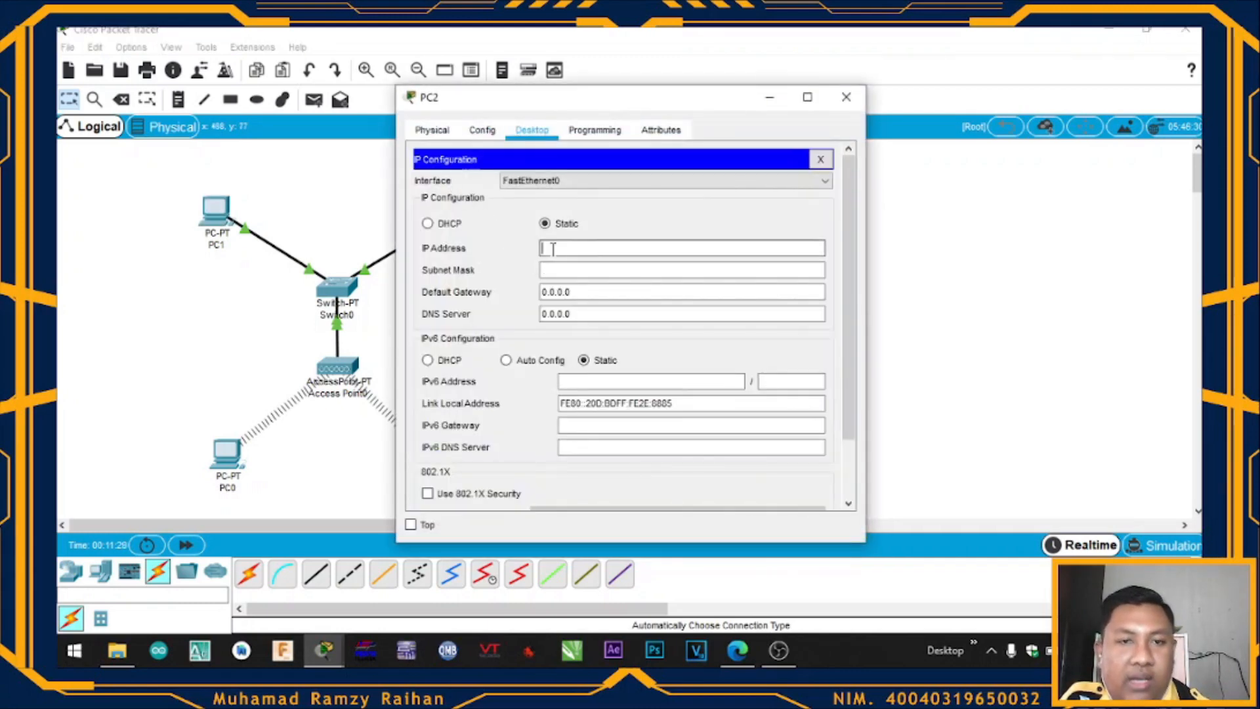
{"action": "type", "text": "192.1"}
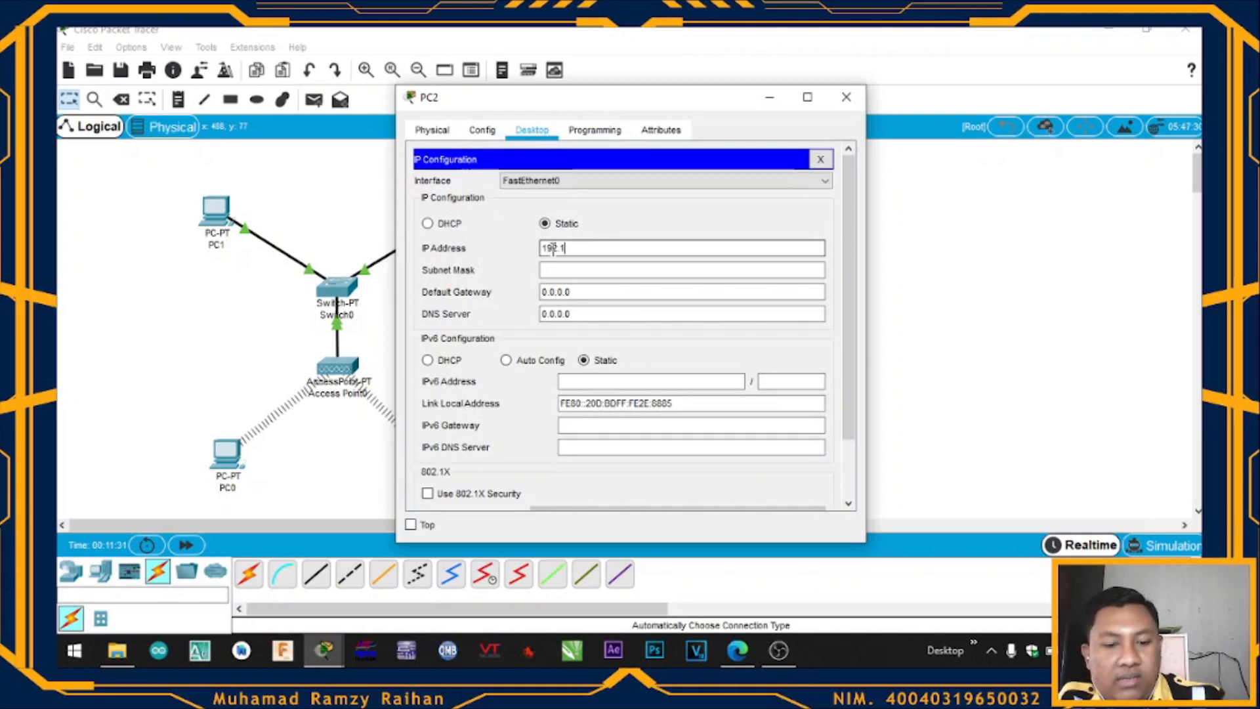
{"action": "type", "text": "68.1.2"}
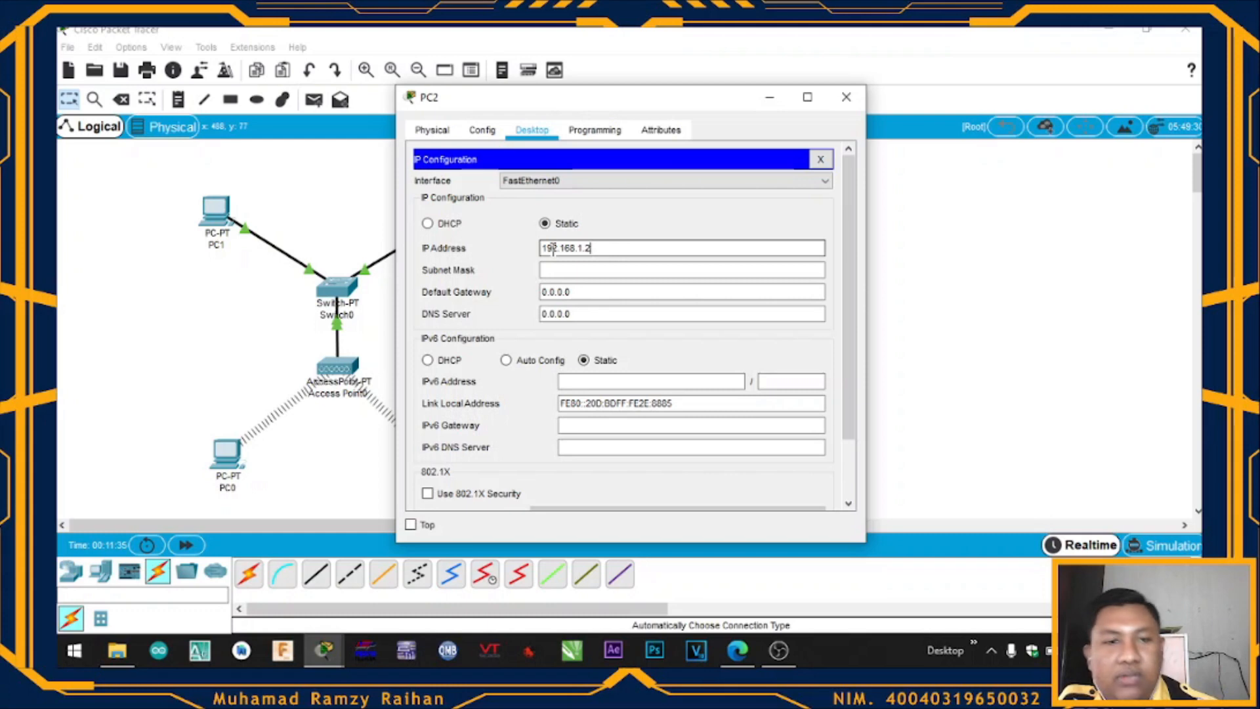
{"action": "key", "text": "Tab"}
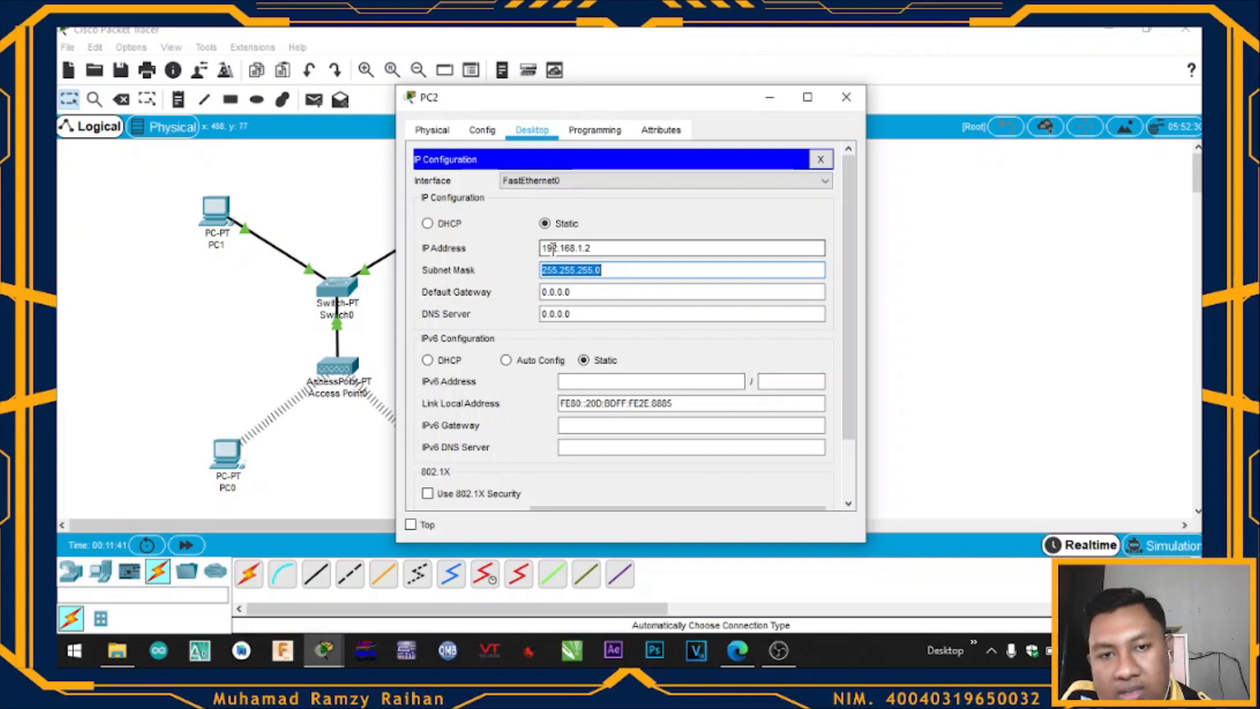
- Close PC2's settings and switch the workspace from Realtime to Simulation mode
{"action": "left_click", "coordinate": [846, 98]}
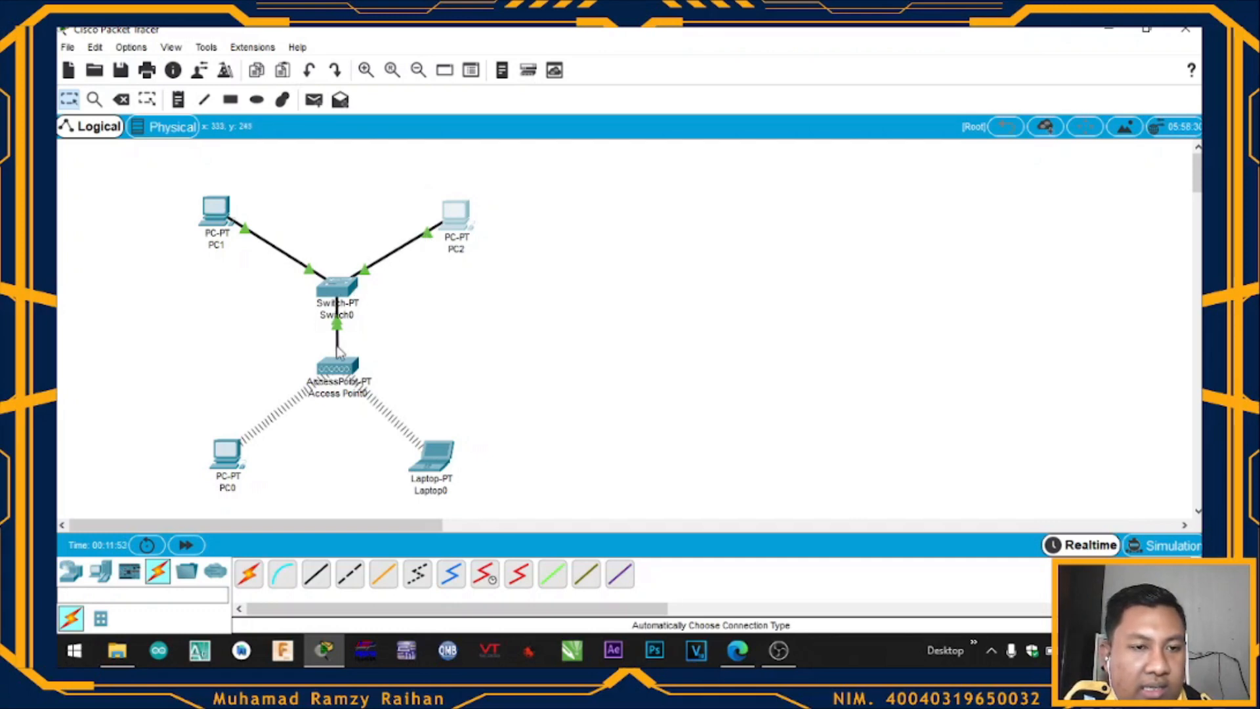
{"action": "mouse_move", "coordinate": [340, 369]}
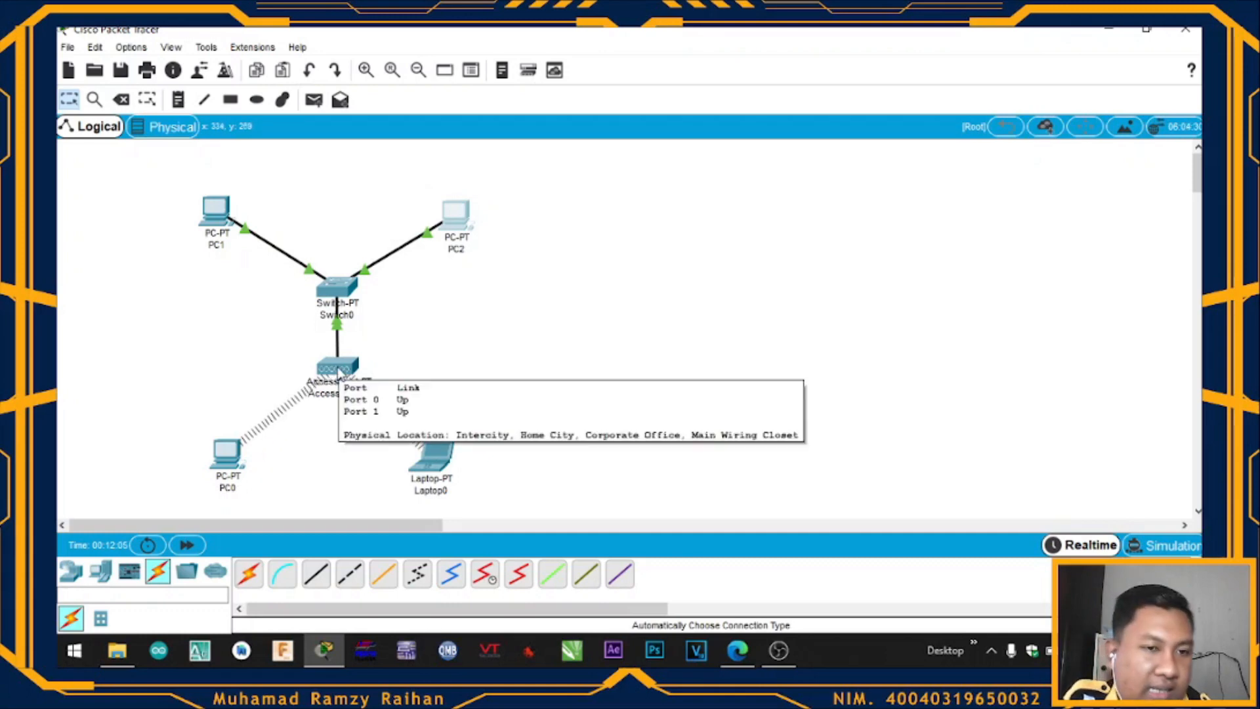
{"action": "left_click", "coordinate": [1158, 545]}
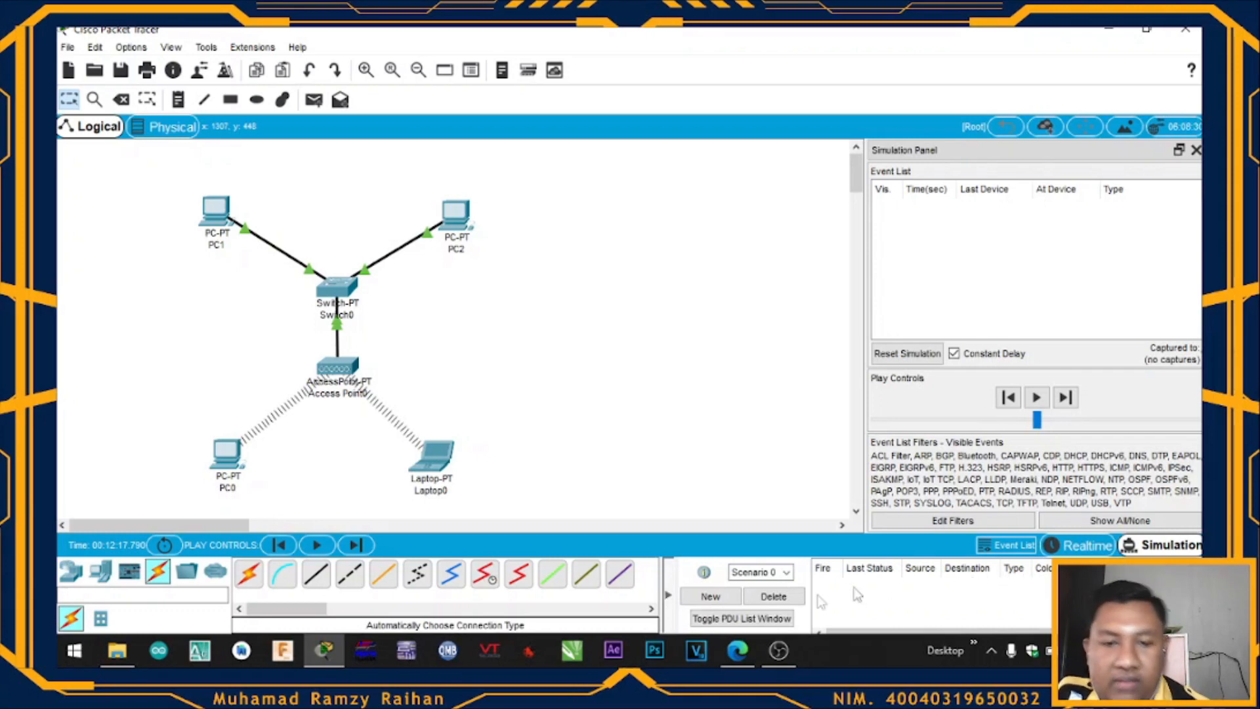
- Add a simple PDU with PC1 as the source and PC2 as the destination
{"action": "left_click", "coordinate": [312, 100]}
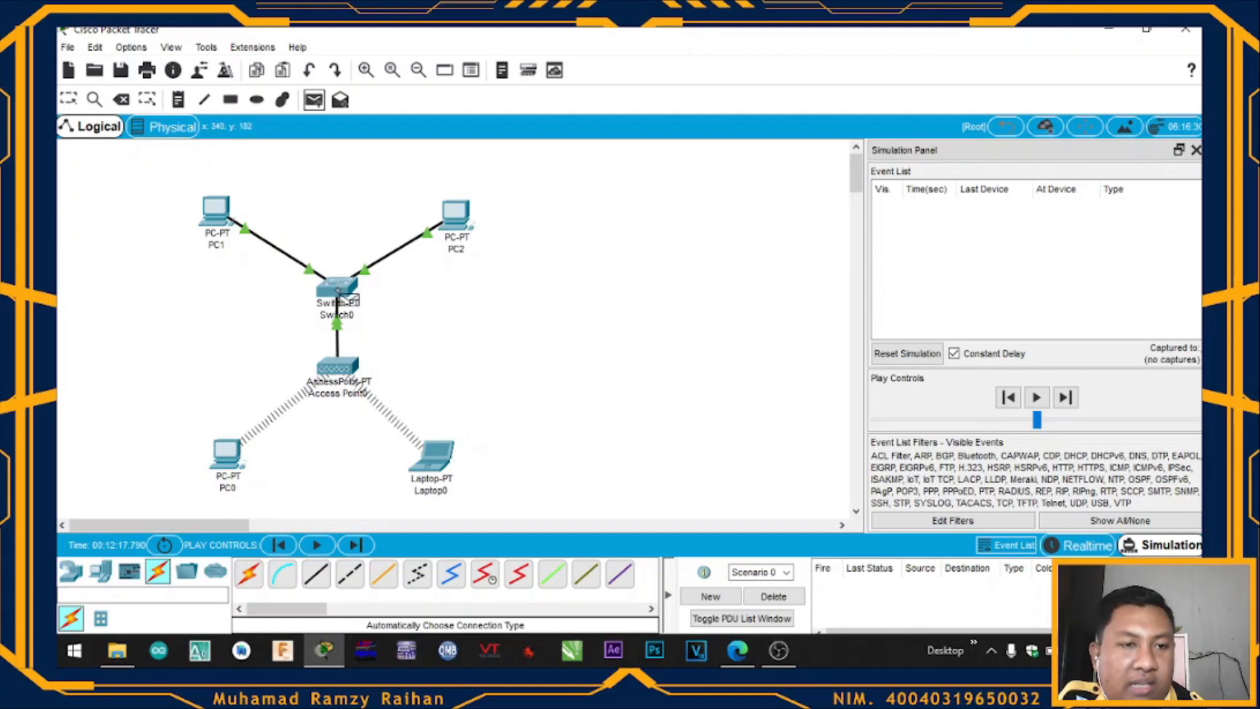
{"action": "mouse_move", "coordinate": [342, 294]}
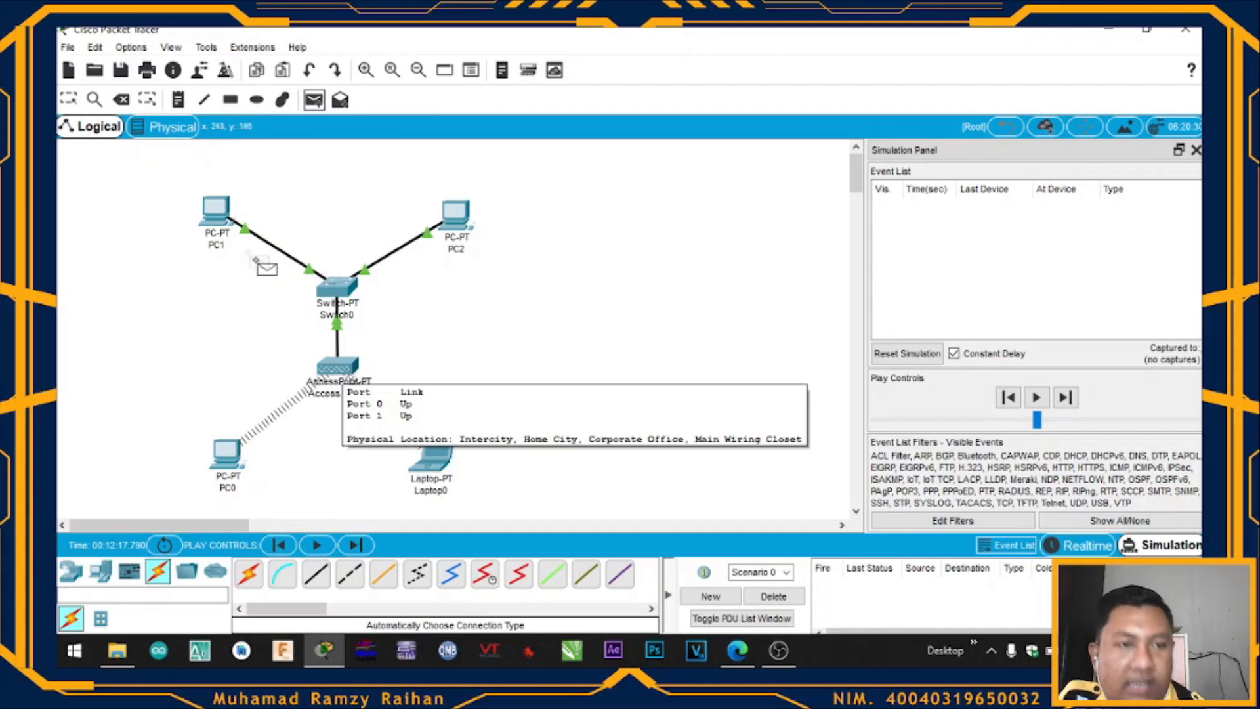
{"action": "mouse_move", "coordinate": [224, 210]}
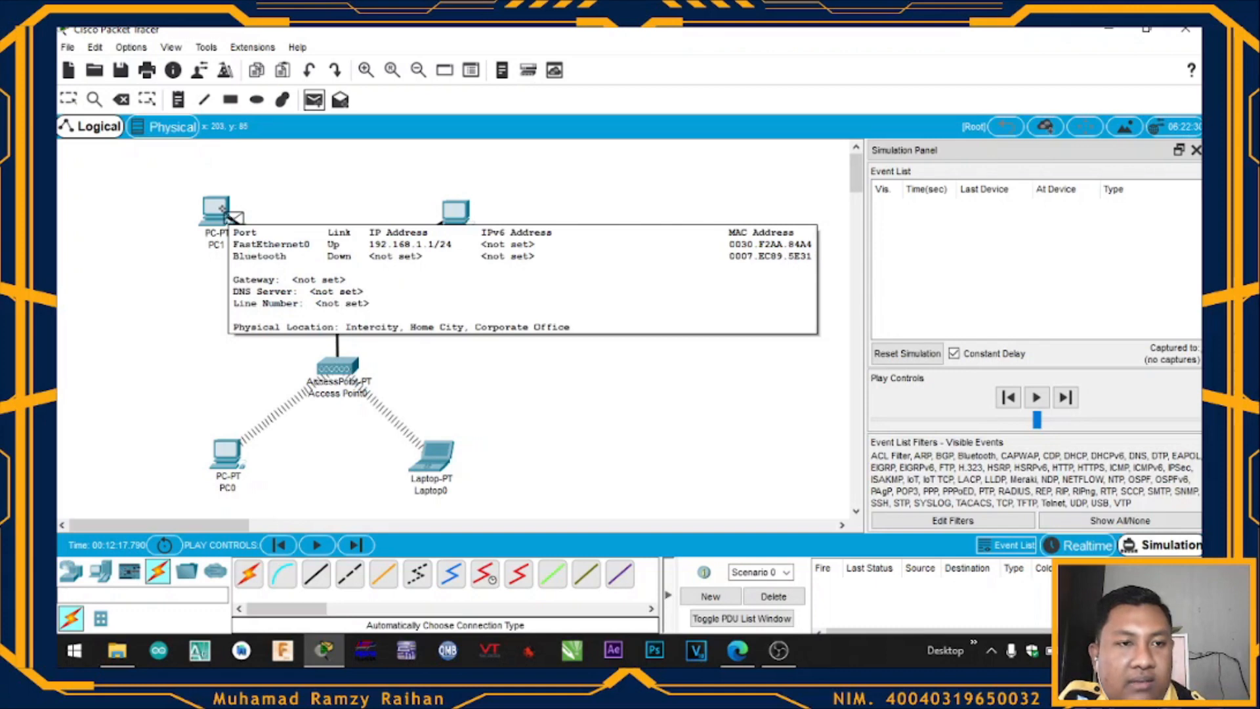
{"action": "left_click", "coordinate": [224, 213]}
{"action": "left_click", "coordinate": [467, 229]}
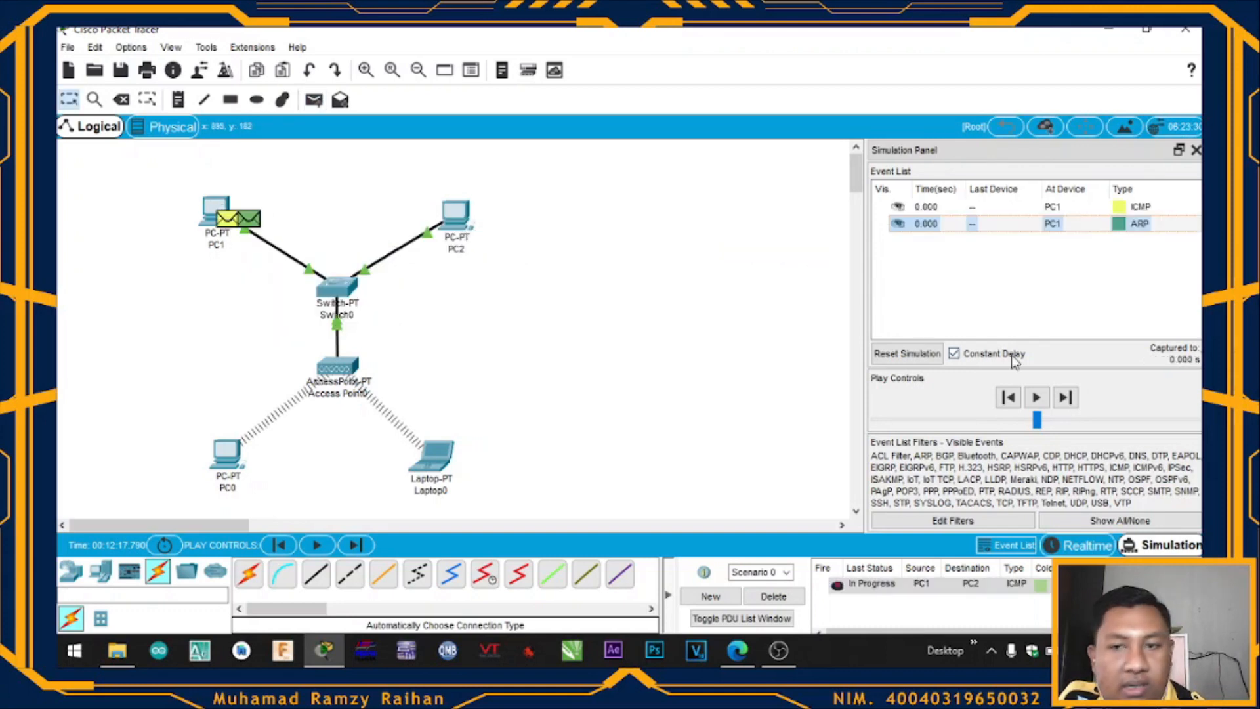
- Play the simulation of the PC1-to-PC2 message until it completes, and delete the PDU scenario
{"action": "left_click", "coordinate": [1036, 397]}
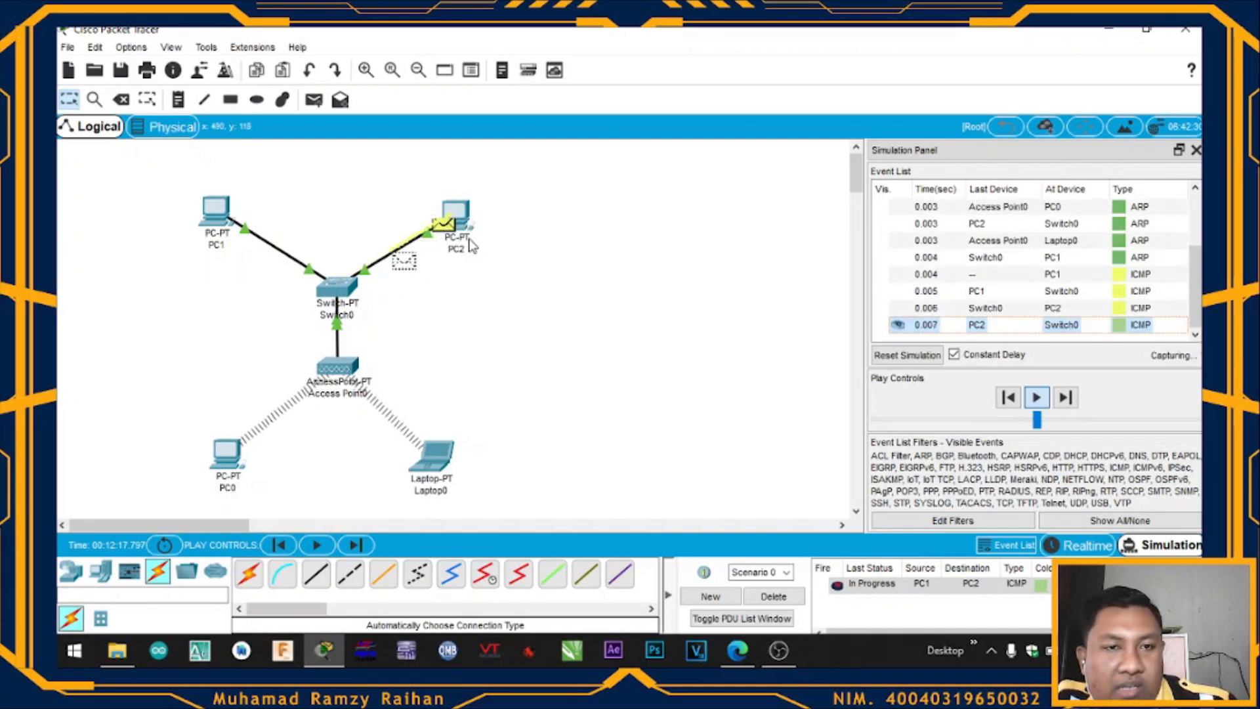
{"action": "mouse_move", "coordinate": [465, 253]}
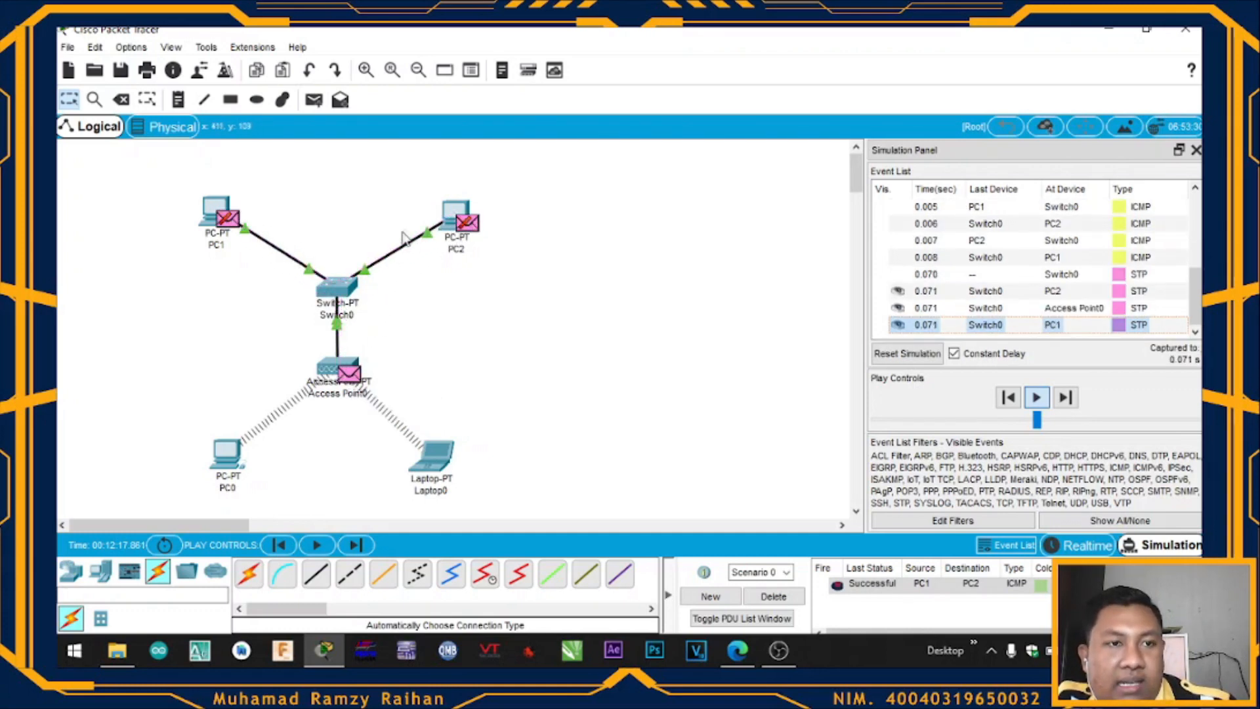
{"action": "left_click", "coordinate": [787, 601]}
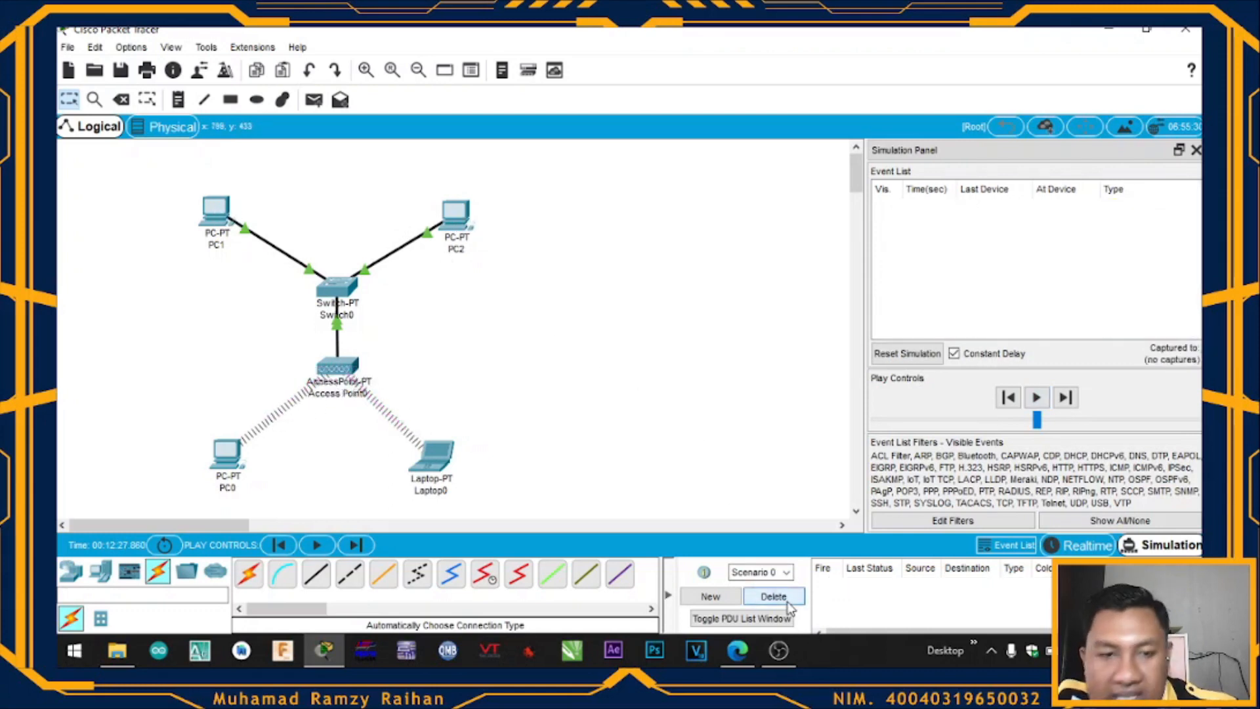
- Add a simple PDU with PC0 as the source and Laptop0 as the destination
{"action": "left_click", "coordinate": [316, 103]}
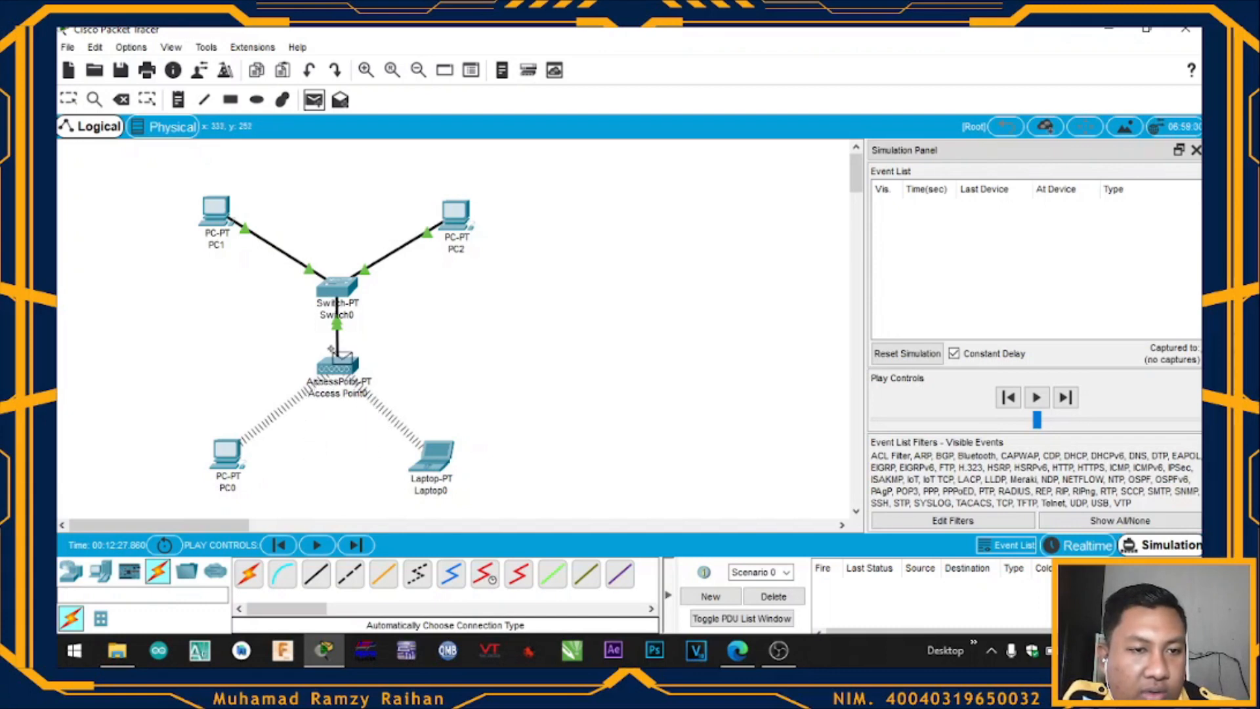
{"action": "left_click", "coordinate": [228, 450]}
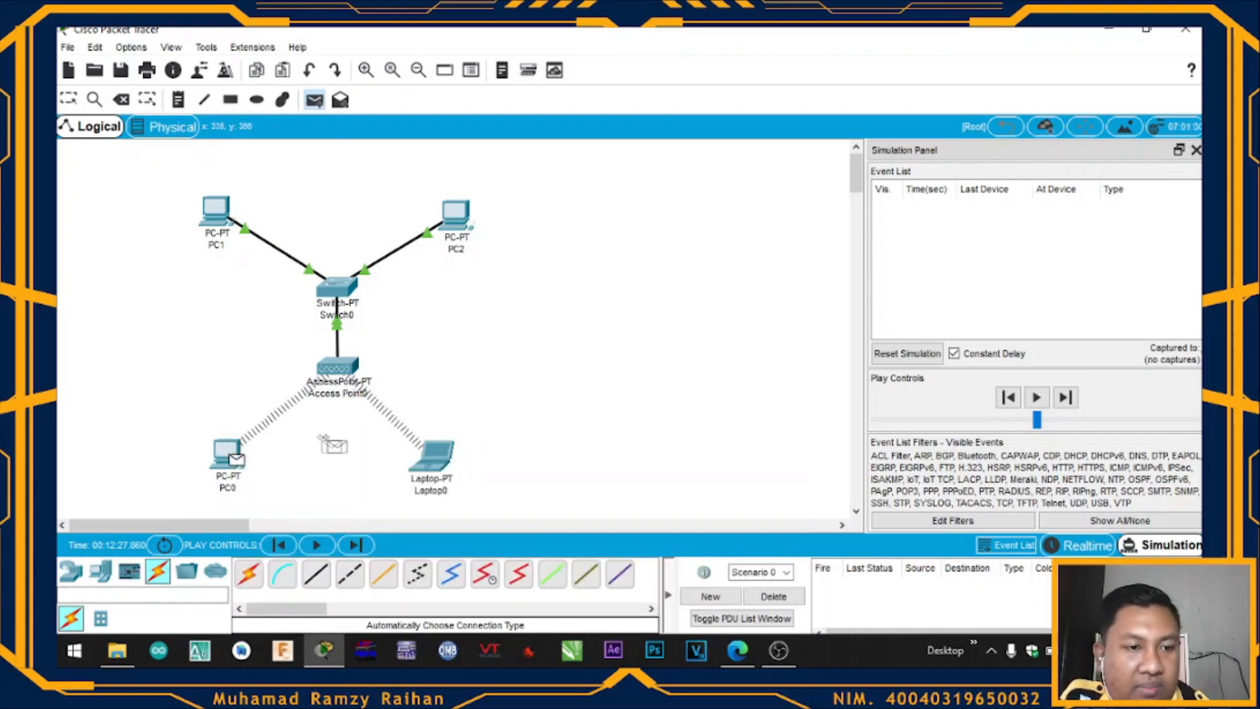
{"action": "left_click", "coordinate": [437, 454]}
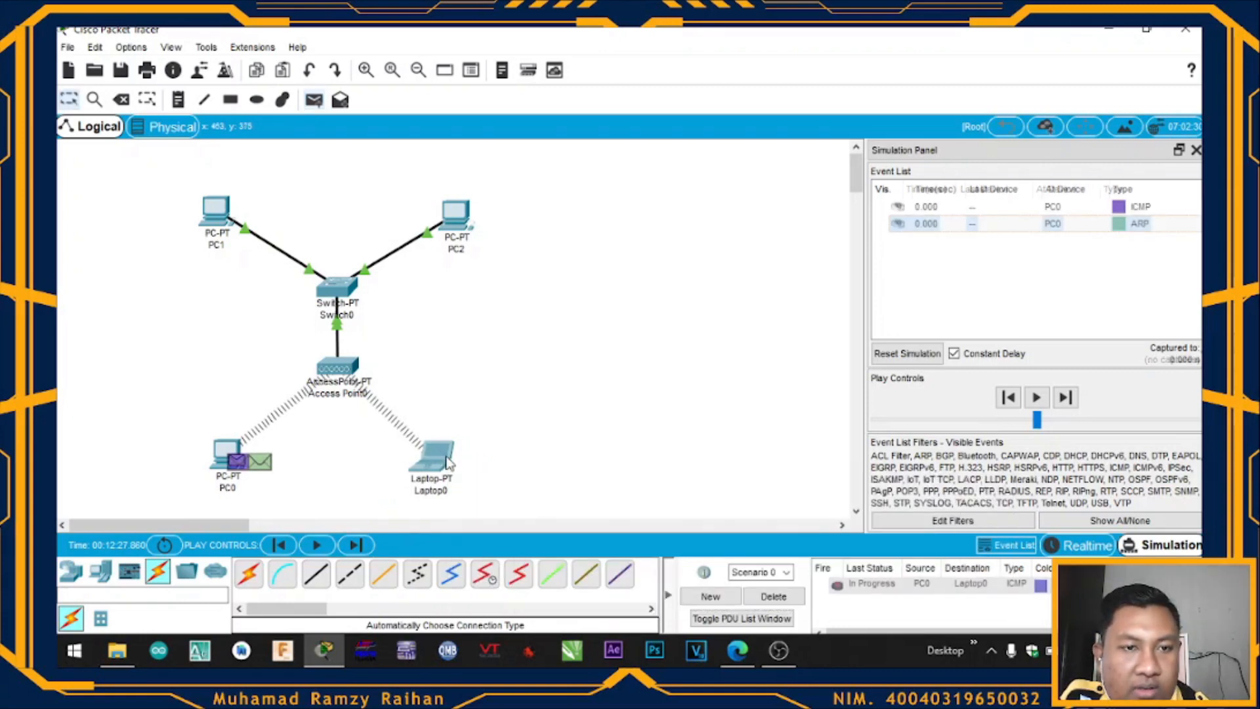
- Play the simulation of the PC0-to-Laptop0 message until it completes, and delete the PDU scenario
{"action": "left_click", "coordinate": [1038, 398]}
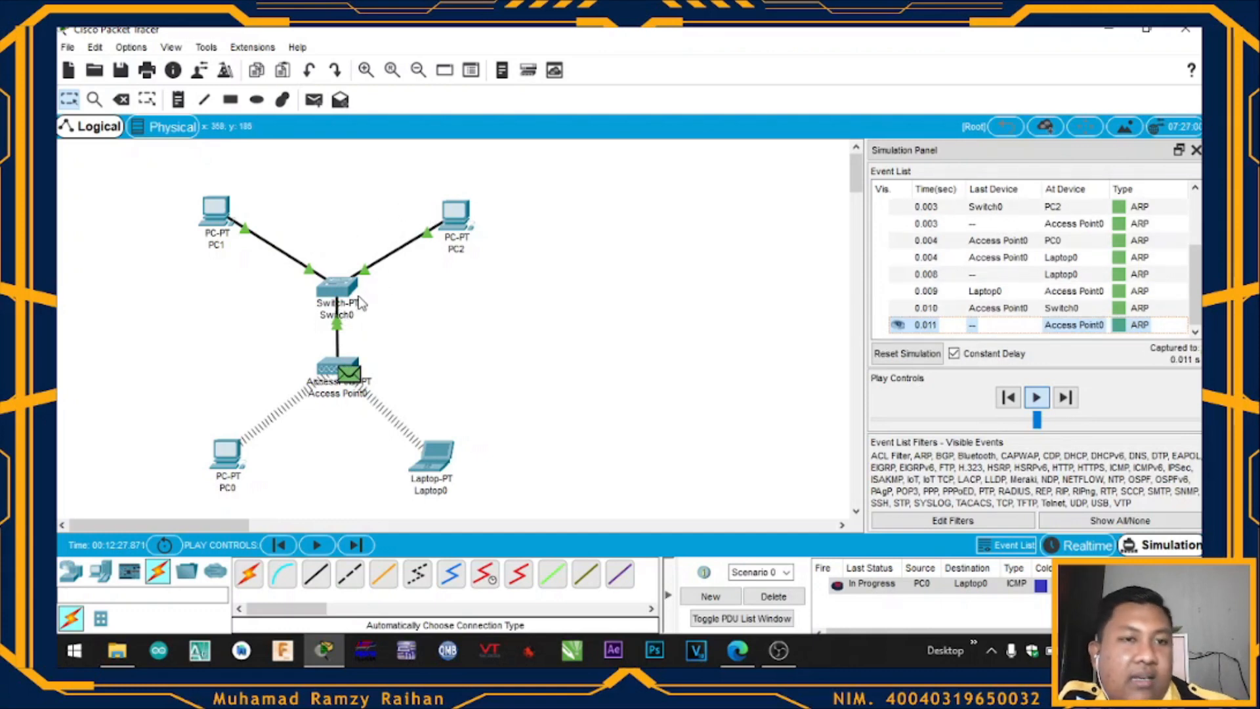
{"action": "mouse_move", "coordinate": [361, 303]}
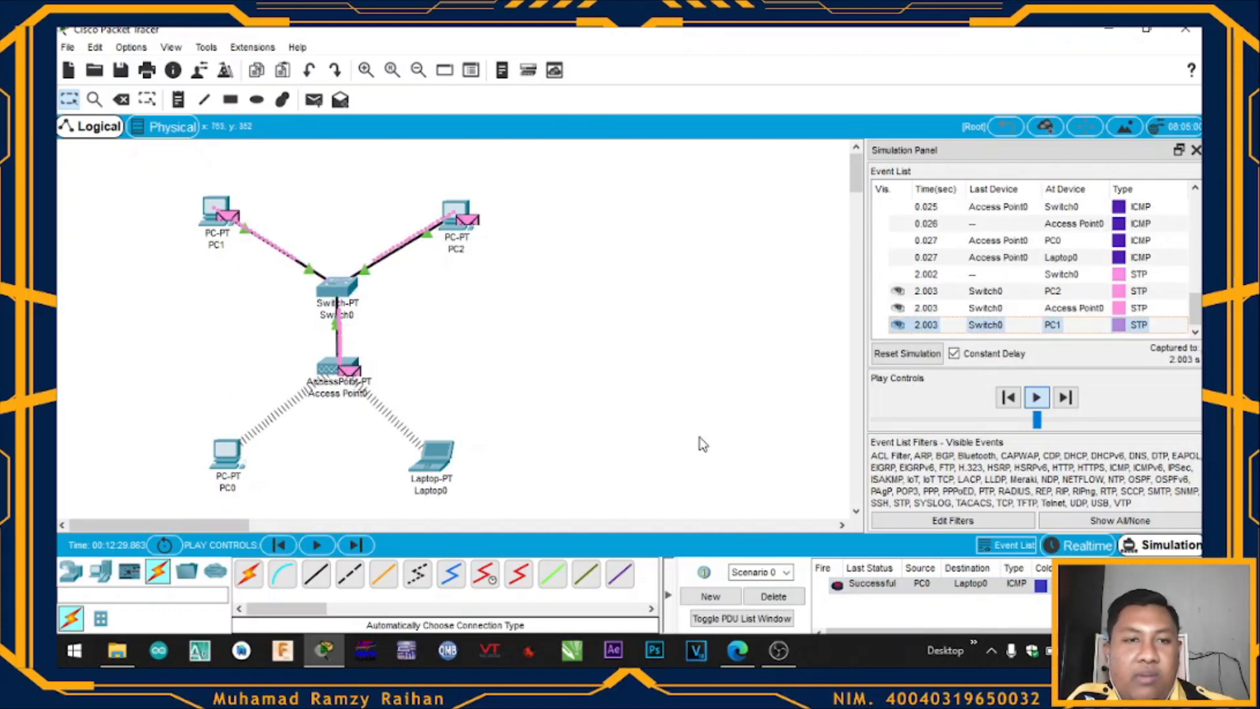
{"action": "left_click", "coordinate": [799, 600]}
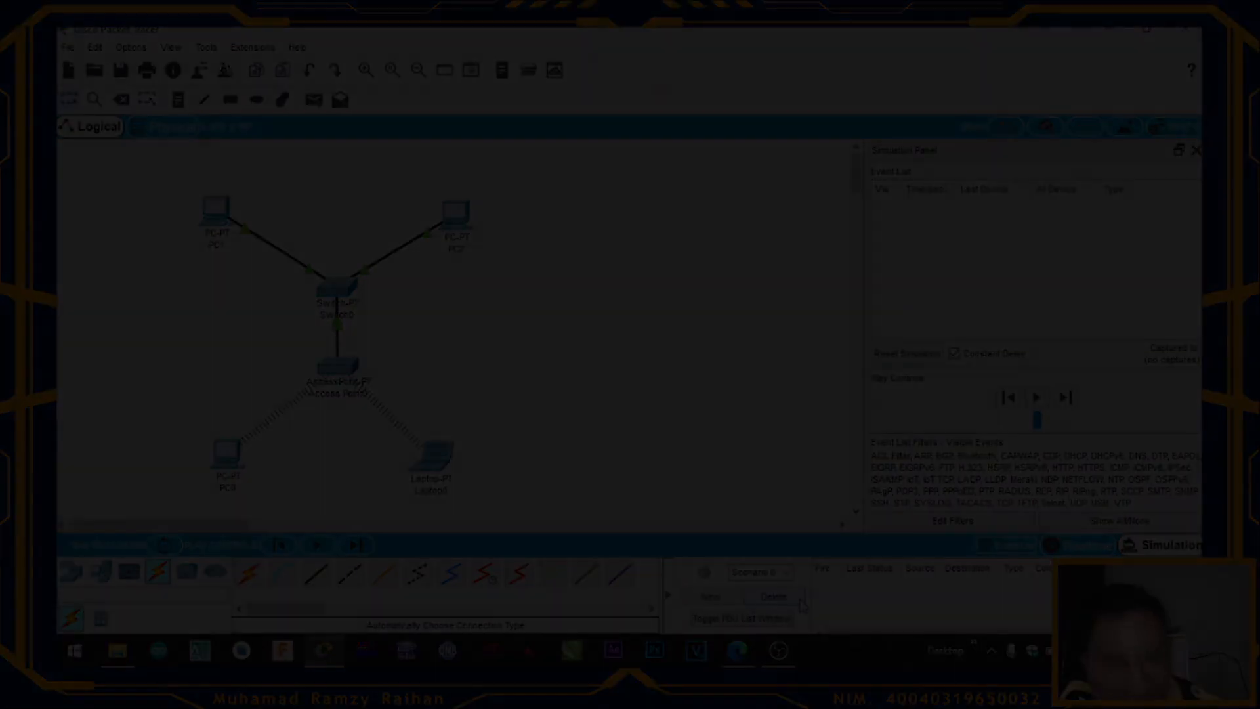